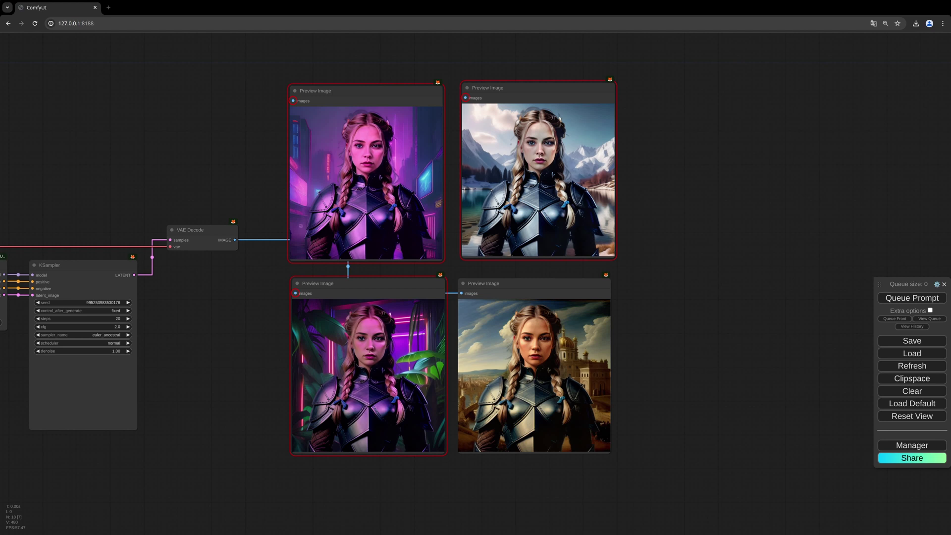
# Leave the browser's fullscreen view with the four relit armored-girl previews still visible.
pyautogui.press('super+f')
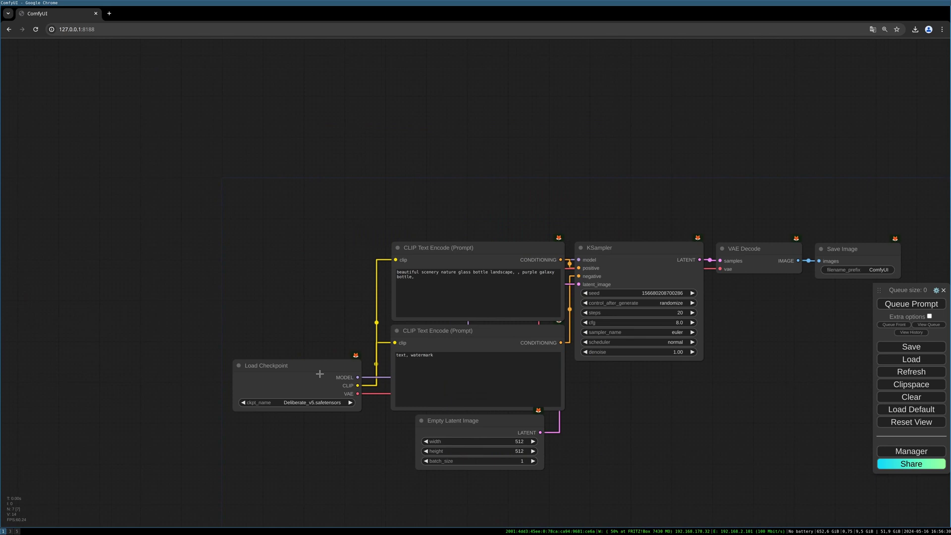
# Stack the positive and negative CLIP Text Encode nodes at top left and move Load Checkpoint further left.
pyautogui.moveTo(278, 365); pyautogui.dragTo(116, 321)
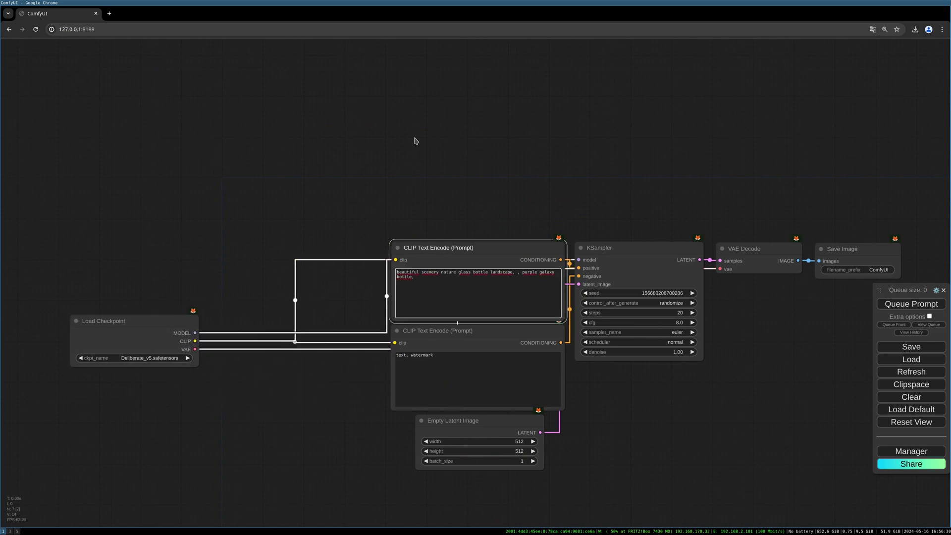
pyautogui.moveTo(462, 250); pyautogui.dragTo(288, 69)
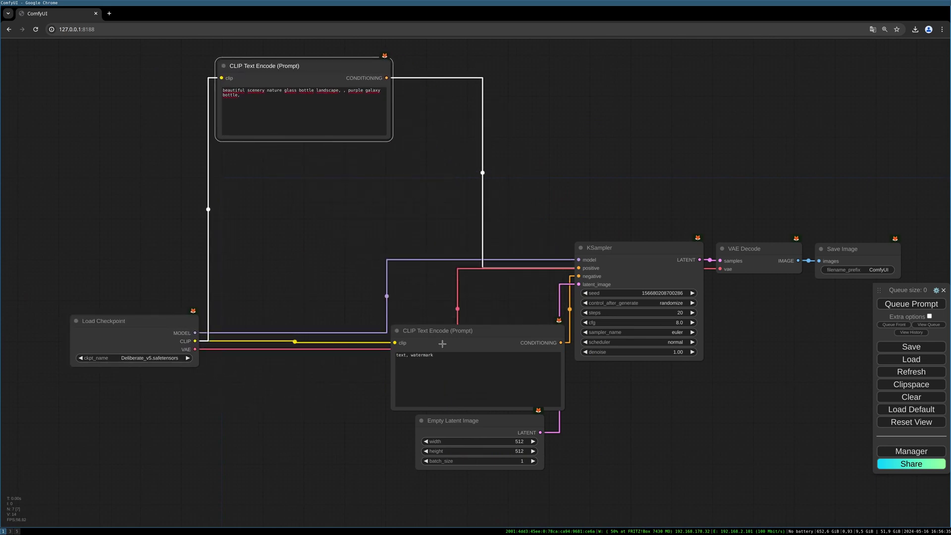
pyautogui.moveTo(442, 343); pyautogui.dragTo(269, 171)
pyautogui.moveTo(145, 319); pyautogui.dragTo(83, 280)
pyautogui.moveTo(130, 253); pyautogui.dragTo(160, 263)
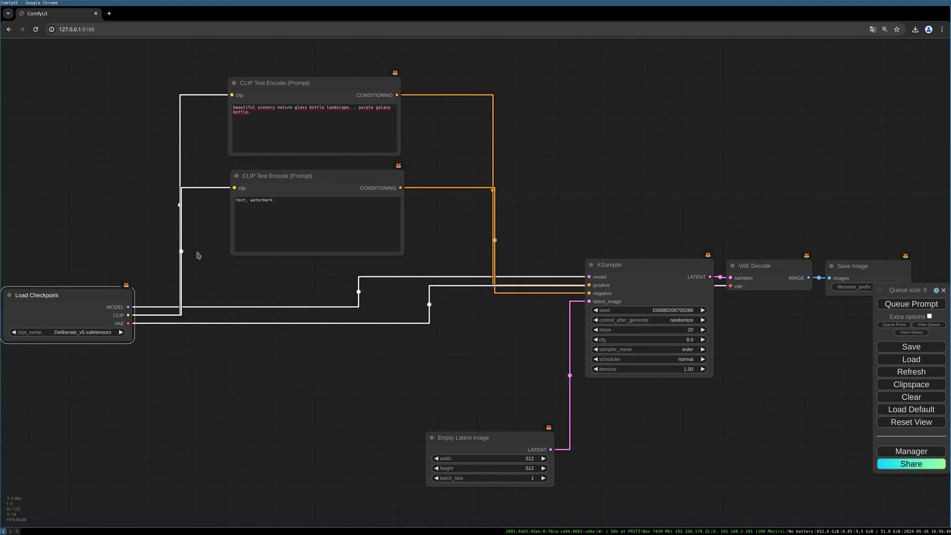
pyautogui.moveTo(102, 305); pyautogui.dragTo(91, 292)
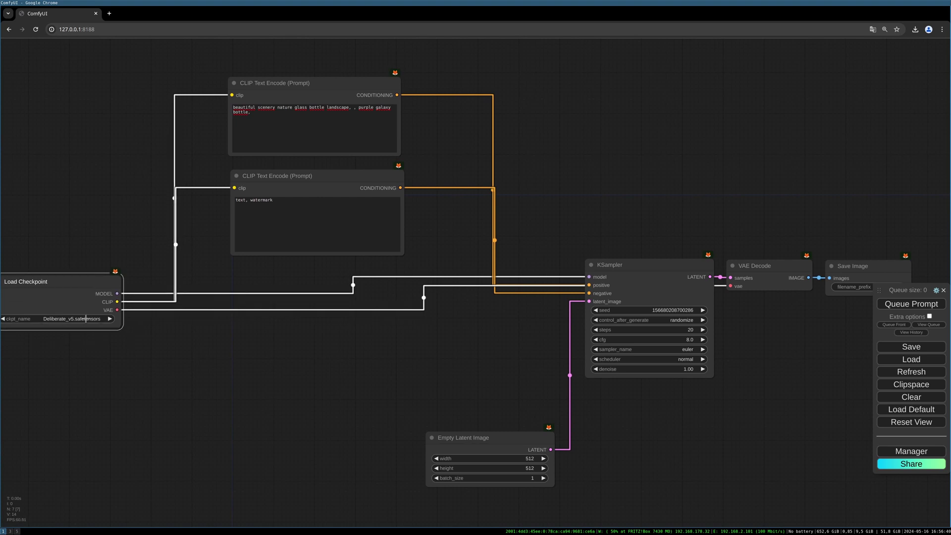
pyautogui.moveTo(132, 337); pyautogui.dragTo(150, 334)
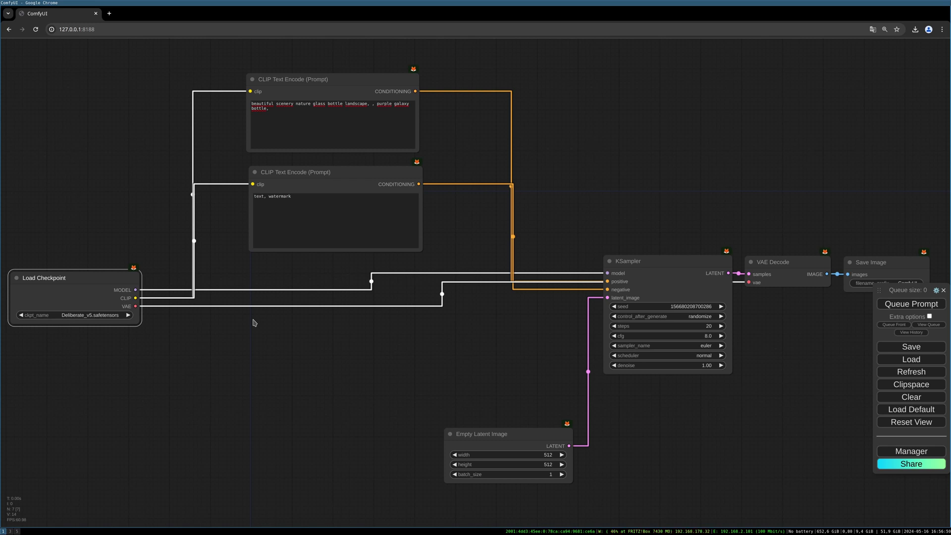
pyautogui.moveTo(116, 281); pyautogui.dragTo(114, 278)
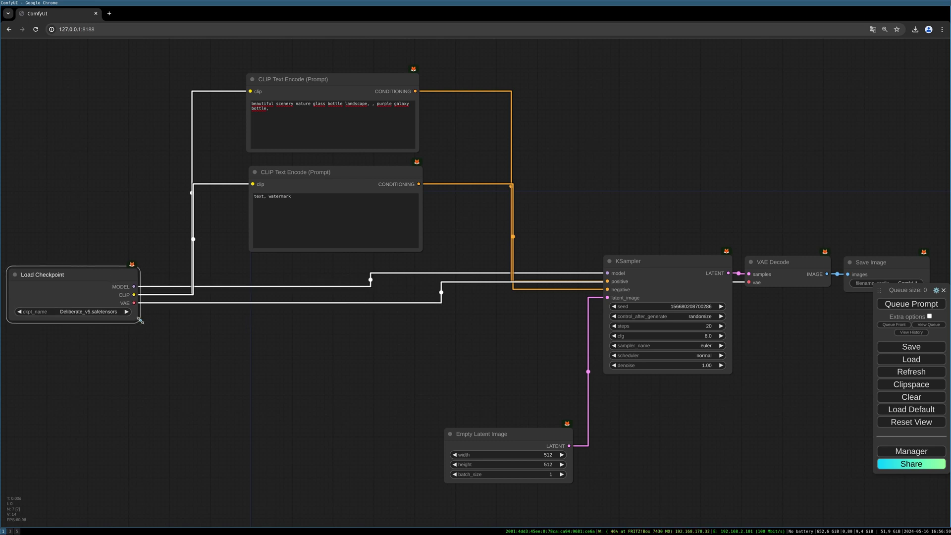
# Add an Apply ICLight node and wire in the checkpoint MODEL, VAE and both prompt conditionings.
pyautogui.doubleClick(488, 321)
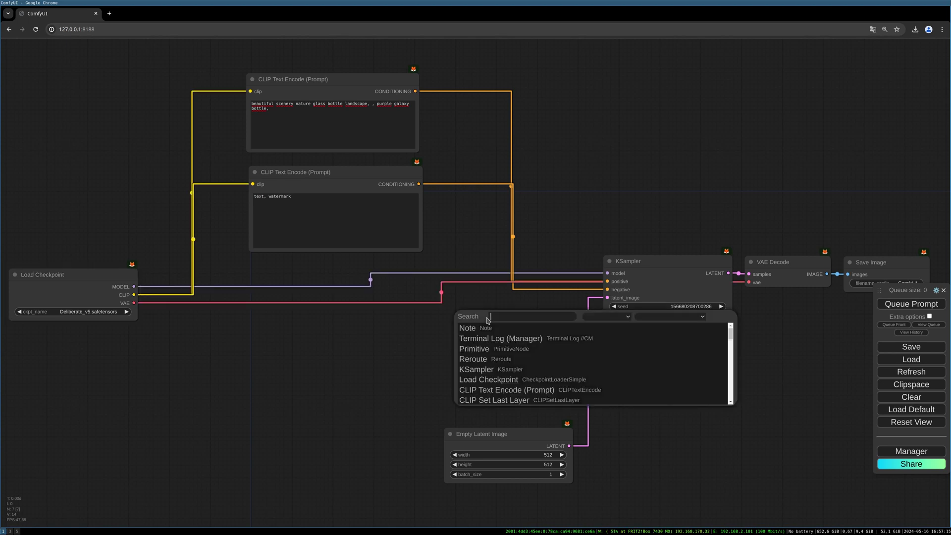
pyautogui.write('apply')
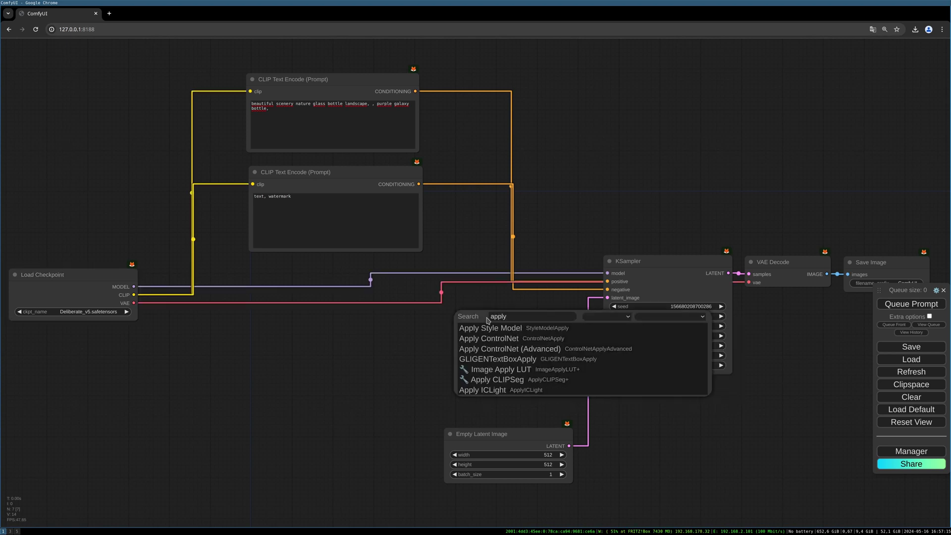
pyautogui.write(' ic')
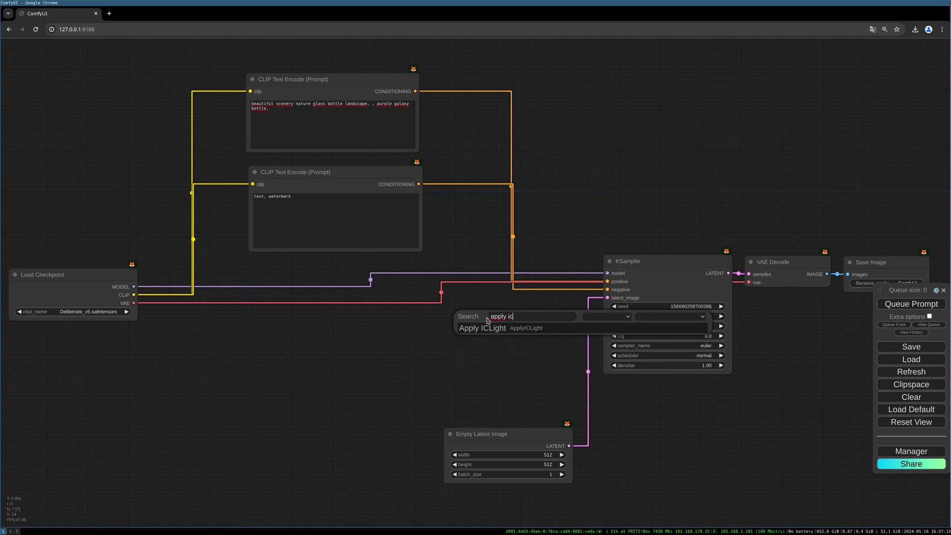
pyautogui.press('Return')
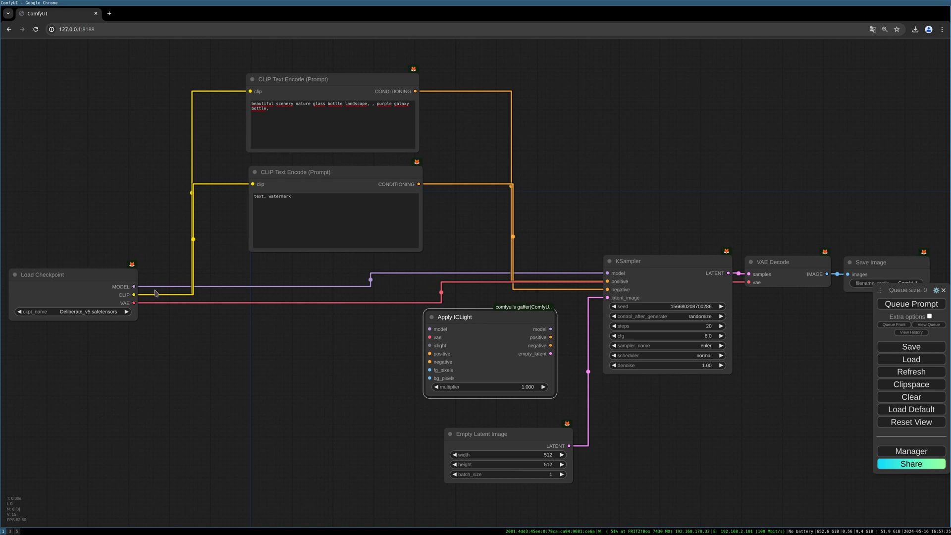
pyautogui.moveTo(134, 286); pyautogui.dragTo(429, 329)
pyautogui.moveTo(134, 303); pyautogui.dragTo(430, 337)
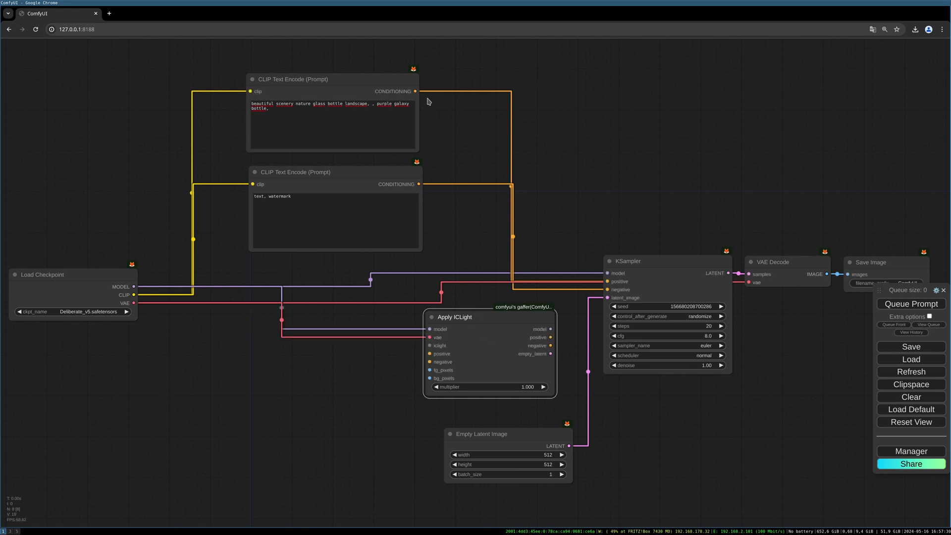
pyautogui.moveTo(415, 91); pyautogui.dragTo(429, 353)
pyautogui.moveTo(419, 184); pyautogui.dragTo(429, 362)
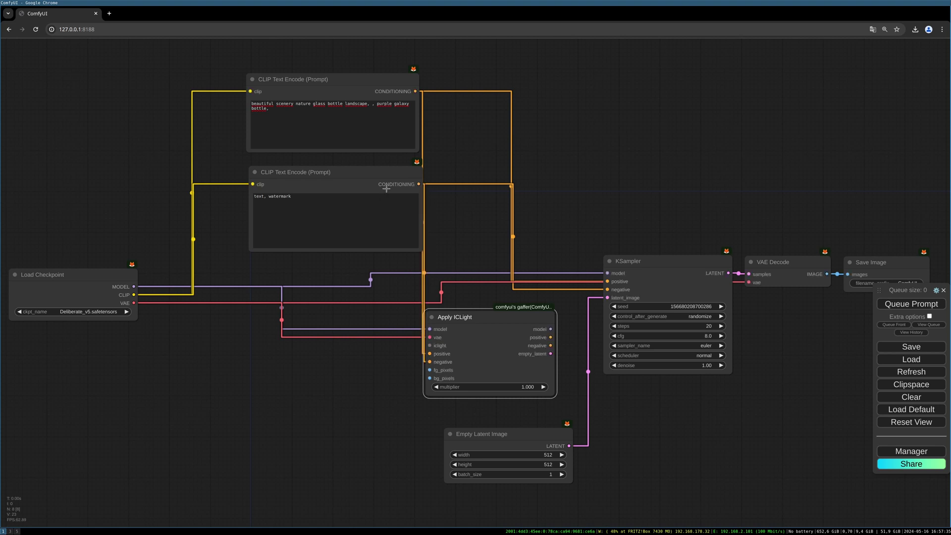
# Feed Apply ICLight's model, positive, negative and empty_latent outputs into KSampler.
pyautogui.moveTo(386, 188); pyautogui.dragTo(359, 194)
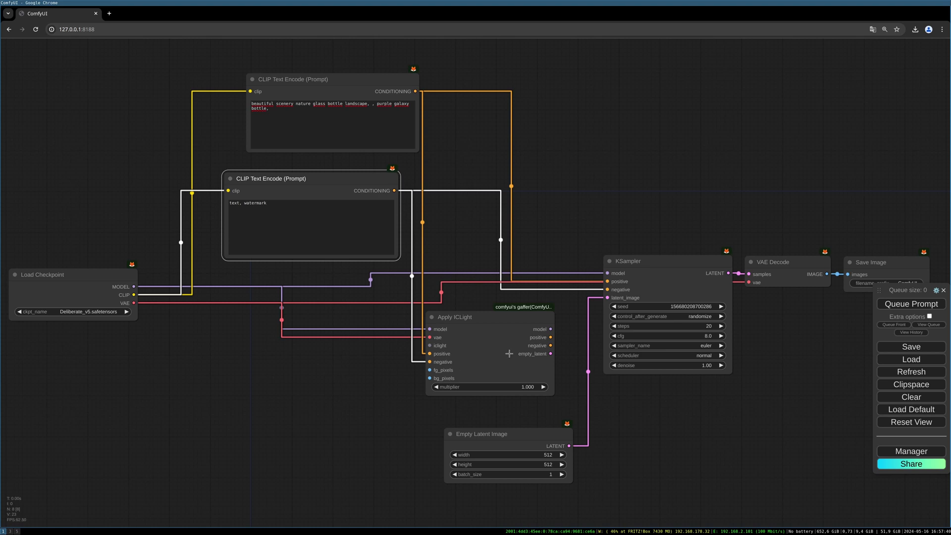
pyautogui.click(526, 323)
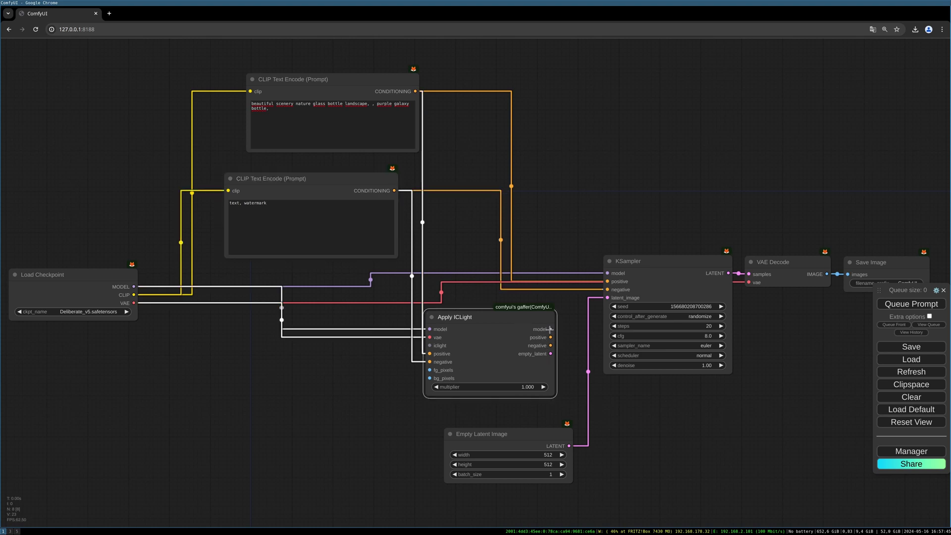
pyautogui.moveTo(549, 329); pyautogui.dragTo(607, 273)
pyautogui.moveTo(550, 337); pyautogui.dragTo(607, 281)
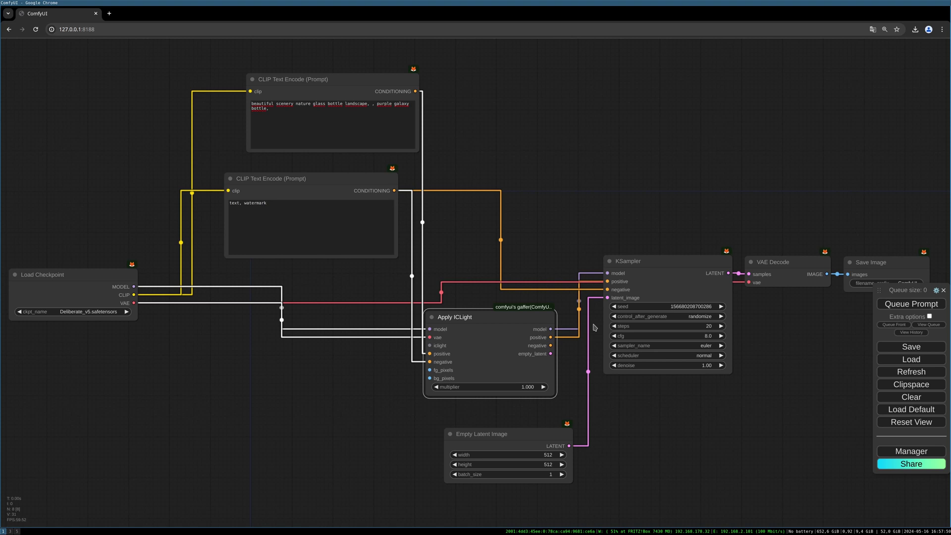
pyautogui.moveTo(550, 345); pyautogui.dragTo(607, 289)
pyautogui.moveTo(549, 353); pyautogui.dragTo(607, 298)
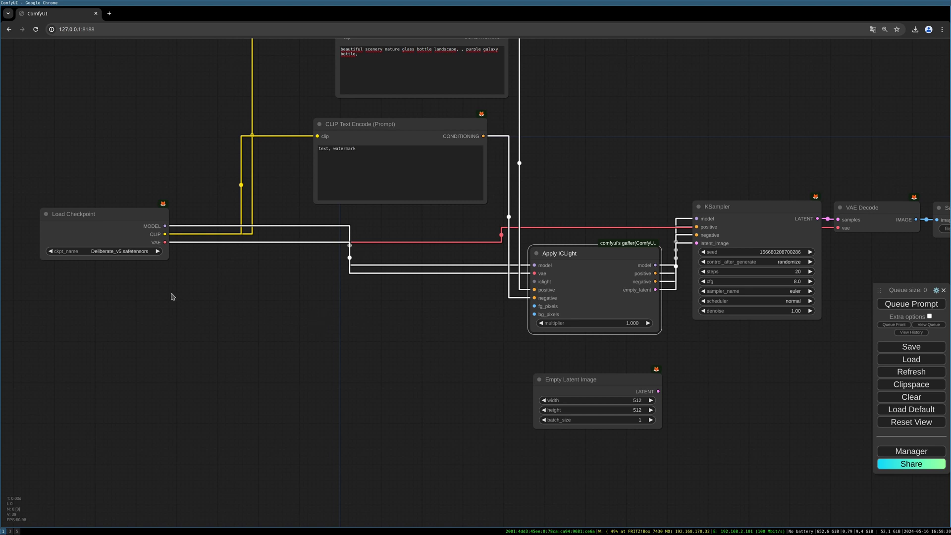
# Add a Load Image node by searching 'image' and place it under Load Checkpoint.
pyautogui.click(191, 292)
pyautogui.doubleClick(192, 294)
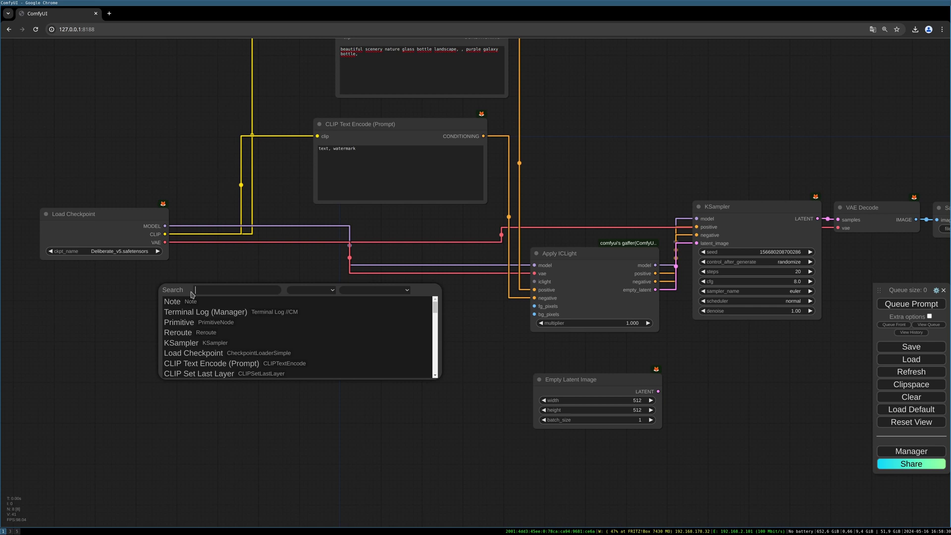
pyautogui.write('image')
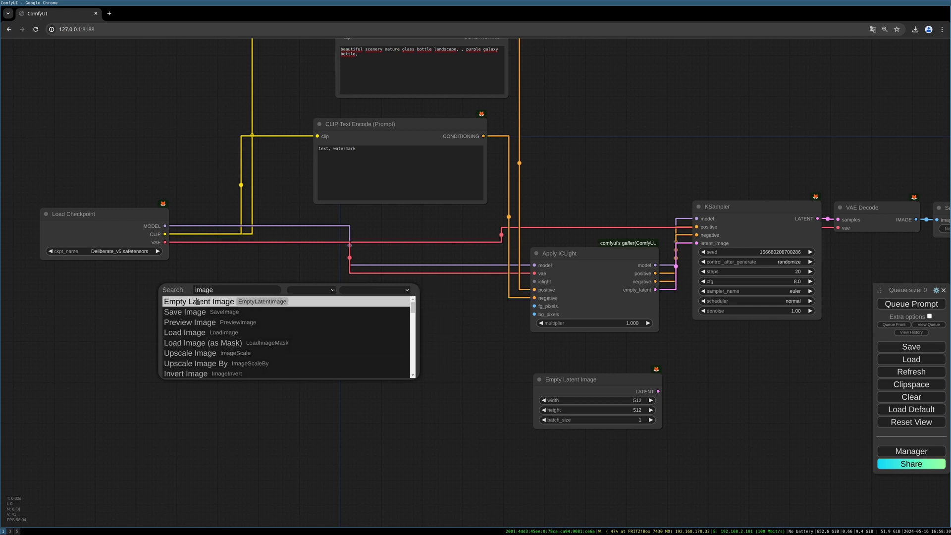
pyautogui.click(193, 332)
pyautogui.moveTo(231, 294); pyautogui.dragTo(85, 285)
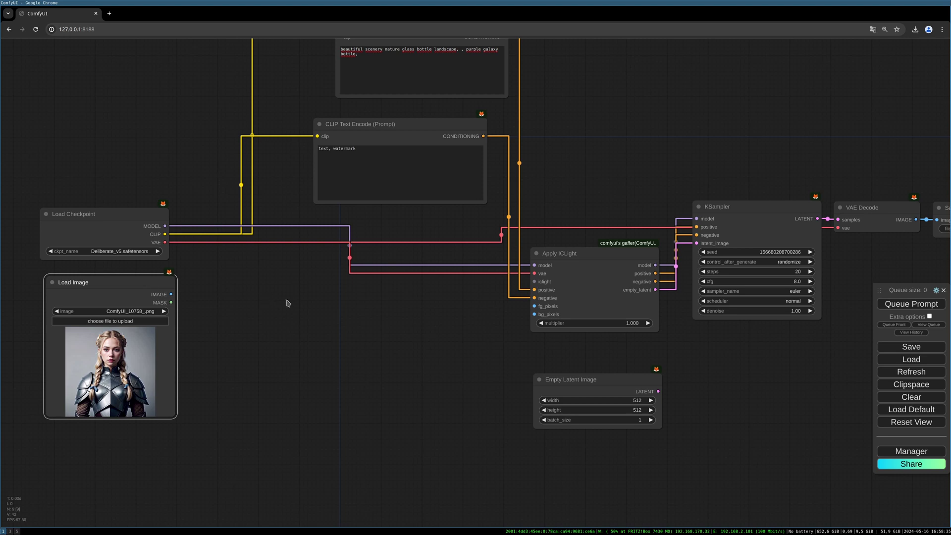
# Duplicate the Load Image node with copy-paste and move the copy further down.
pyautogui.click(132, 288)
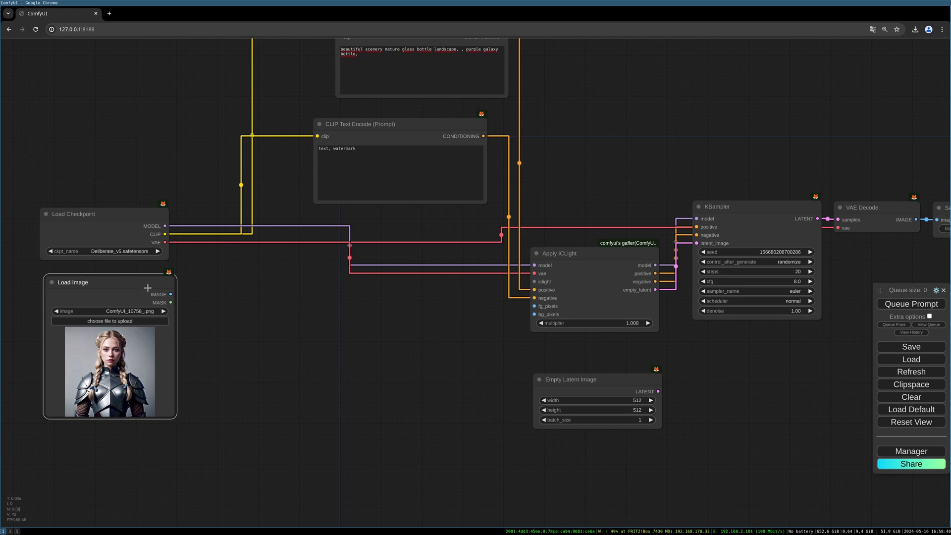
pyautogui.hotkey('ctrl', 'c')
pyautogui.hotkey('ctrl', 'v')
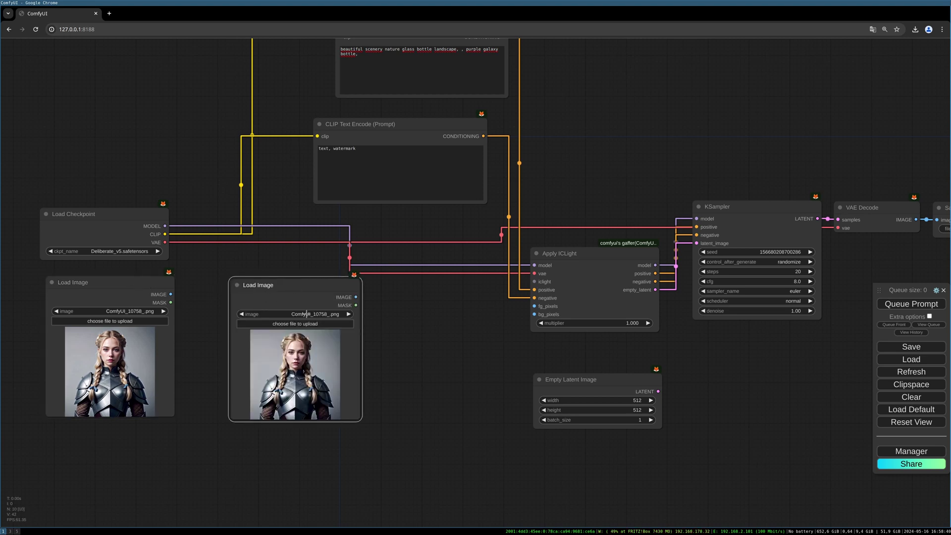
pyautogui.moveTo(307, 314); pyautogui.dragTo(306, 462)
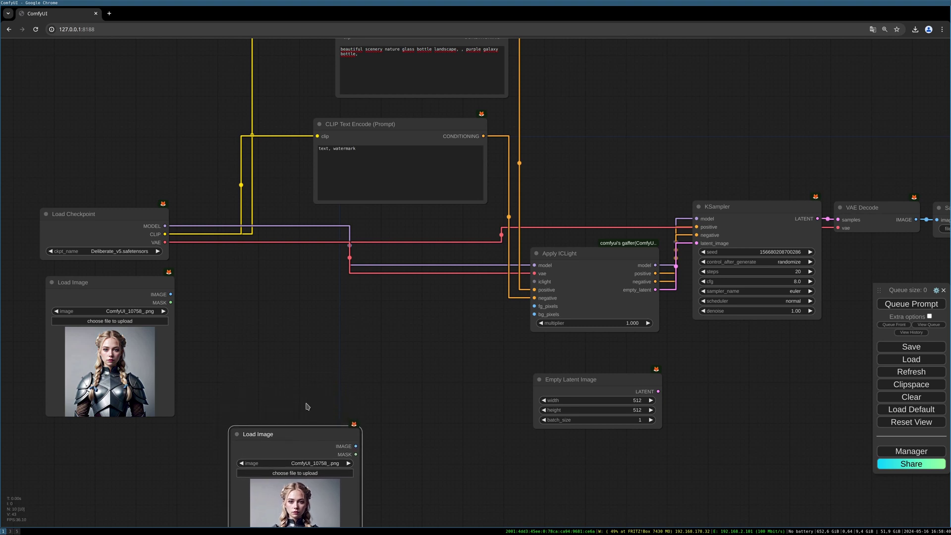
pyautogui.moveTo(306, 406); pyautogui.dragTo(316, 357)
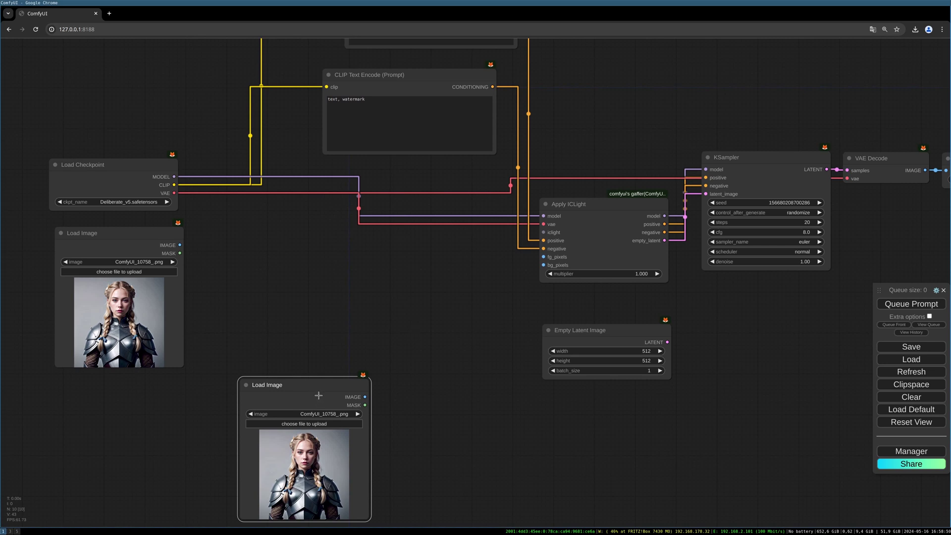
# Connect the lower Load Image's IMAGE output to Apply ICLight's bg_pixels input.
pyautogui.moveTo(304, 403); pyautogui.dragTo(310, 412)
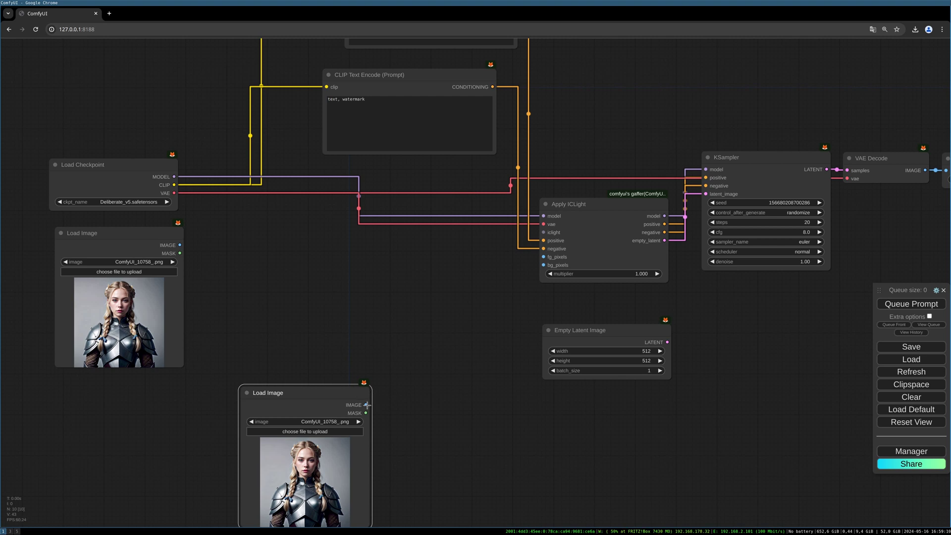
pyautogui.moveTo(367, 404); pyautogui.dragTo(365, 410)
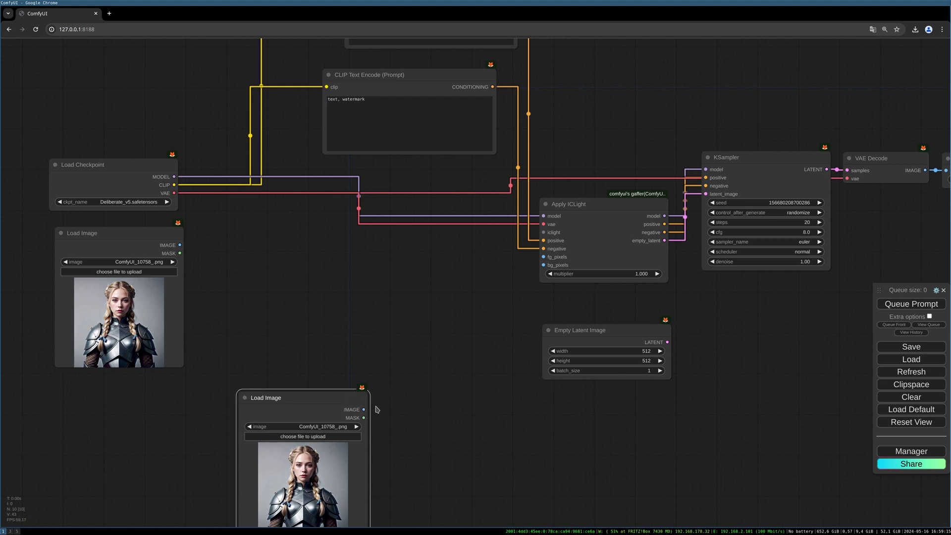
pyautogui.moveTo(365, 409); pyautogui.dragTo(541, 265)
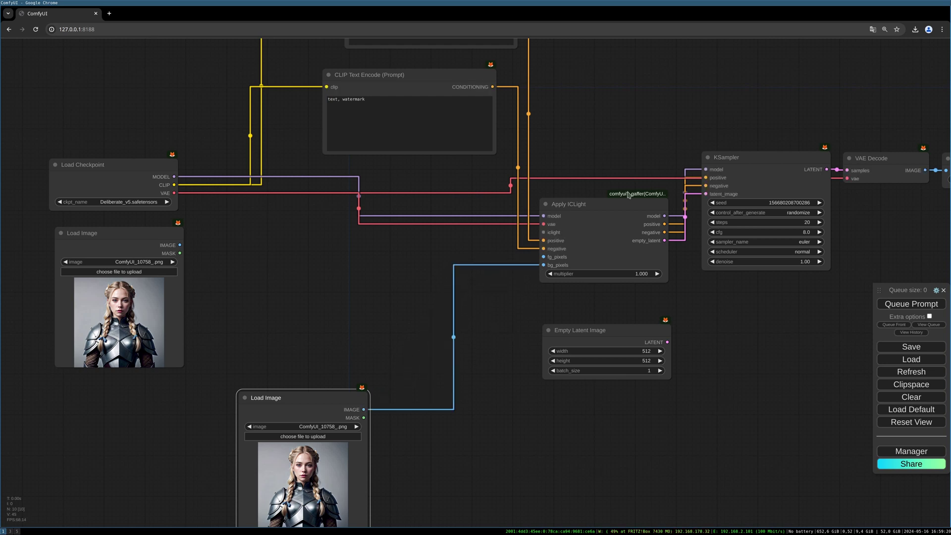
pyautogui.moveTo(527, 329); pyautogui.dragTo(557, 300)
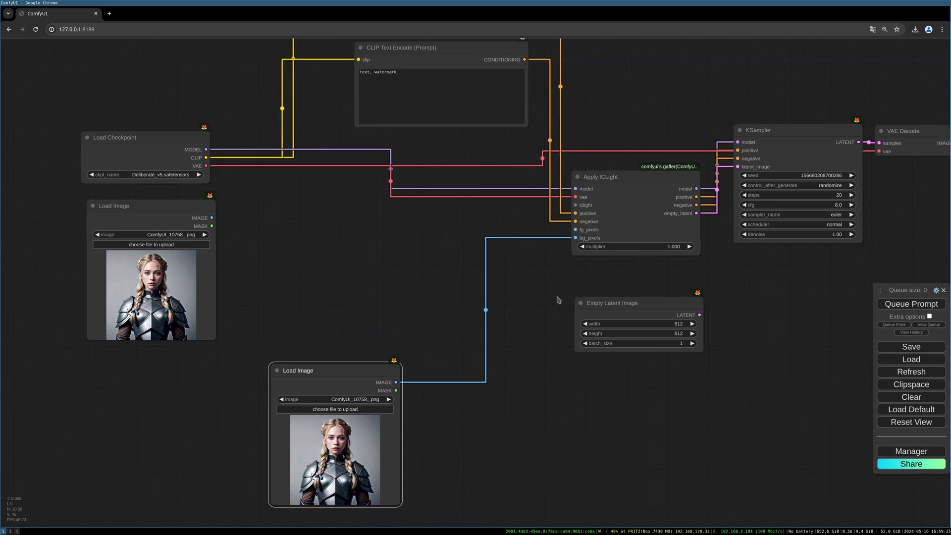
# Step the lower Load Image to the neon jungle room ComfyUI_10870_.png.
pyautogui.click(388, 399)
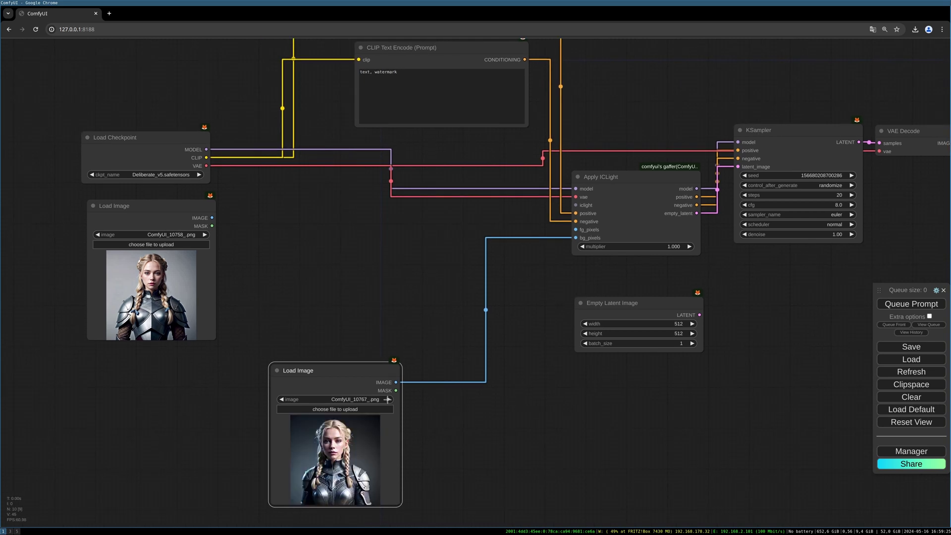
pyautogui.click(387, 399)
pyautogui.click(388, 399)
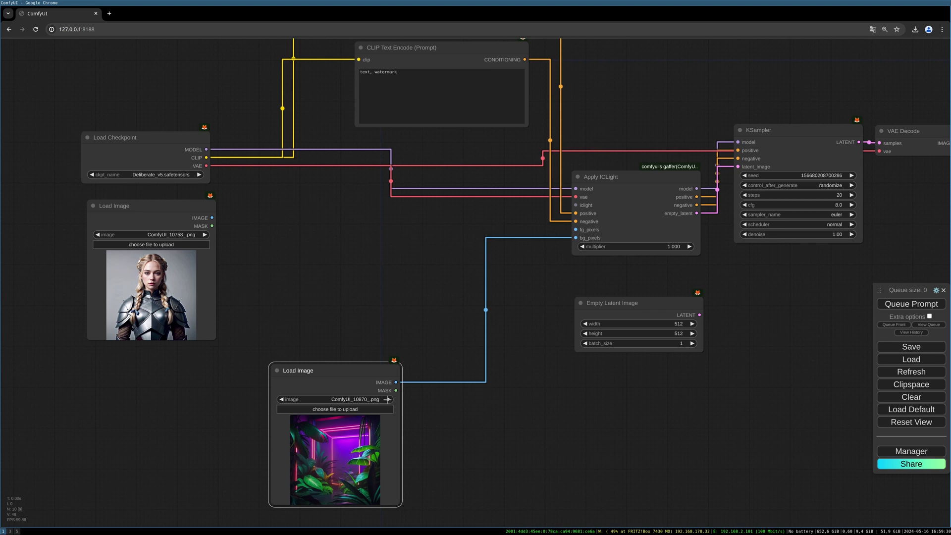
pyautogui.moveTo(349, 337); pyautogui.dragTo(367, 323)
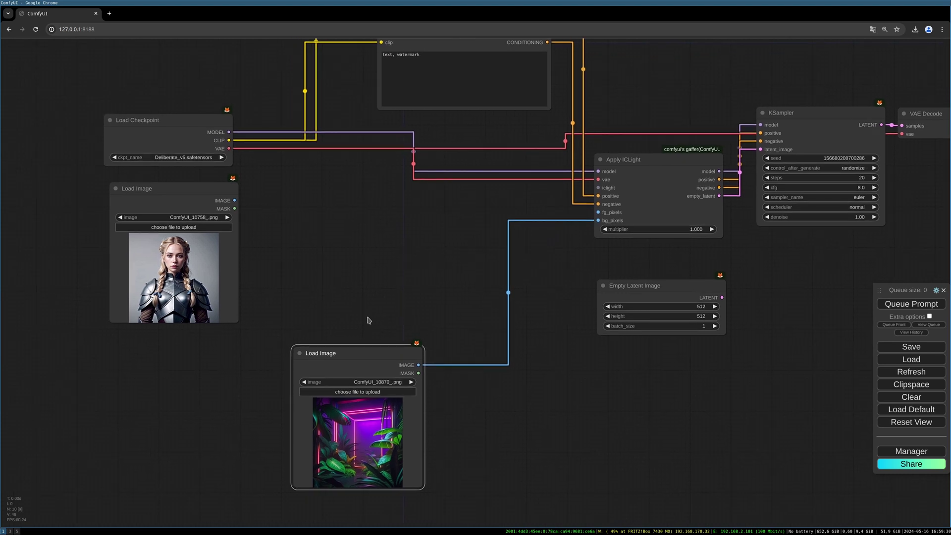
pyautogui.moveTo(366, 320); pyautogui.dragTo(385, 320)
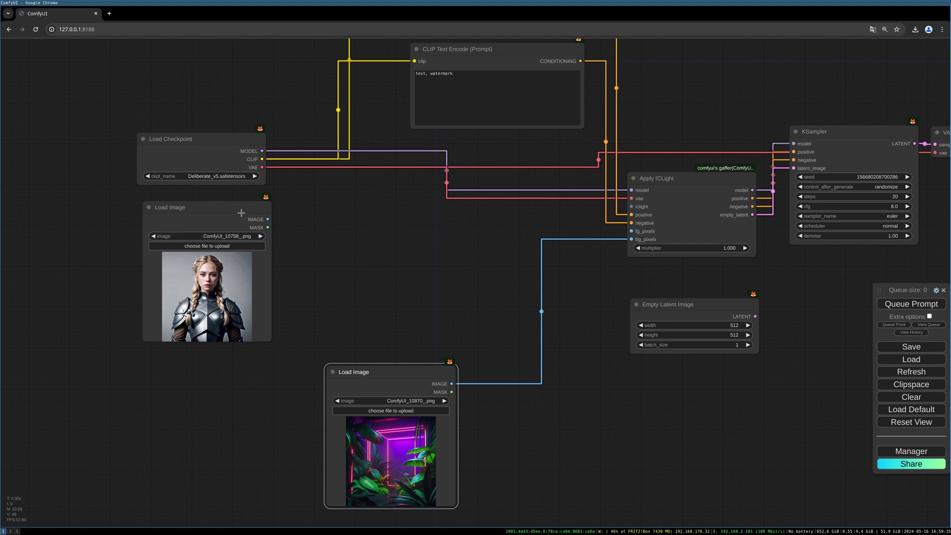
pyautogui.moveTo(242, 213); pyautogui.dragTo(219, 213)
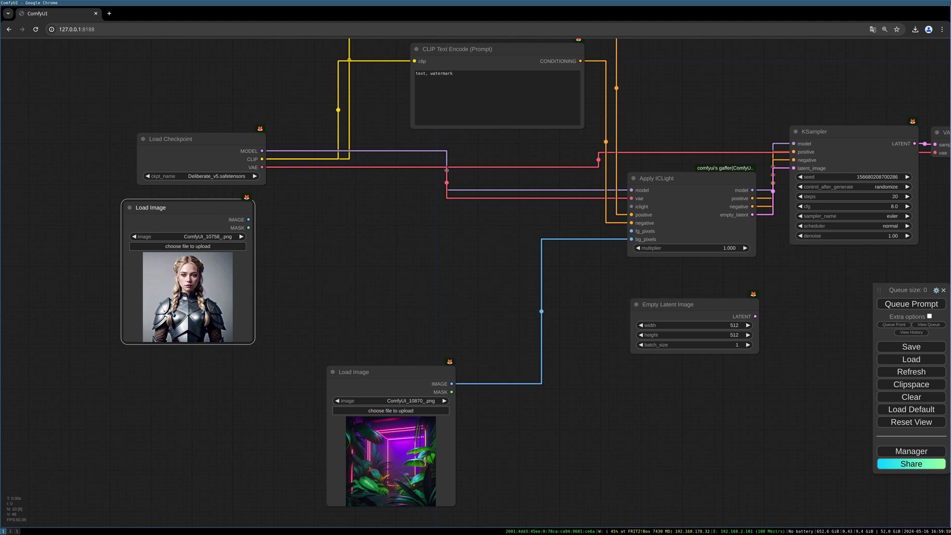
# From the portrait's IMAGE link, search 'image rem' and place Image Remove Background to its right.
pyautogui.moveTo(236, 209); pyautogui.dragTo(153, 209)
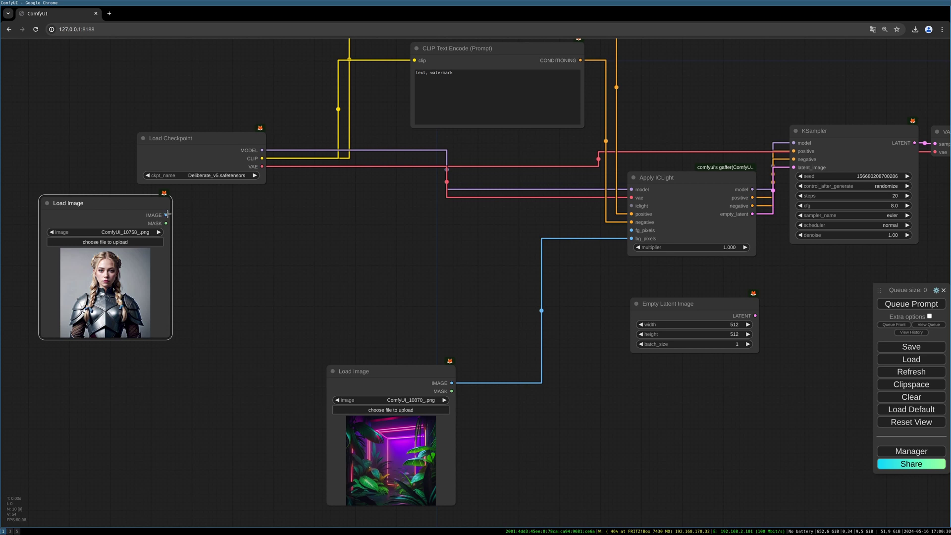
pyautogui.moveTo(167, 214); pyautogui.dragTo(231, 210)
pyautogui.click(240, 228)
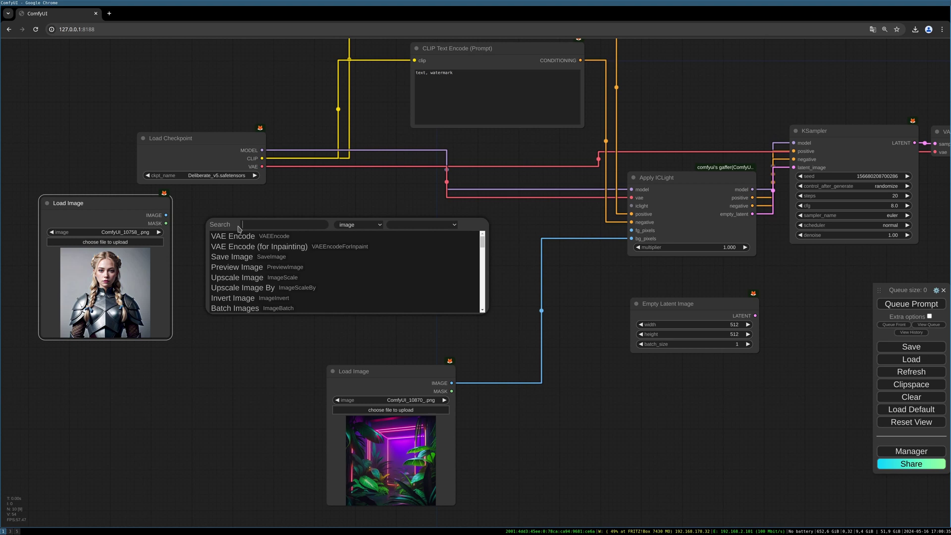
pyautogui.write('image rem')
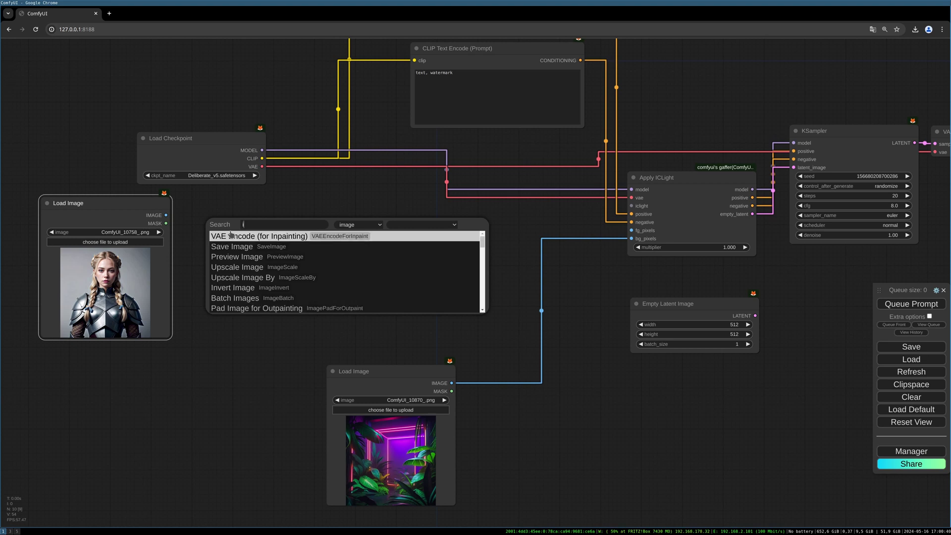
pyautogui.click(231, 236)
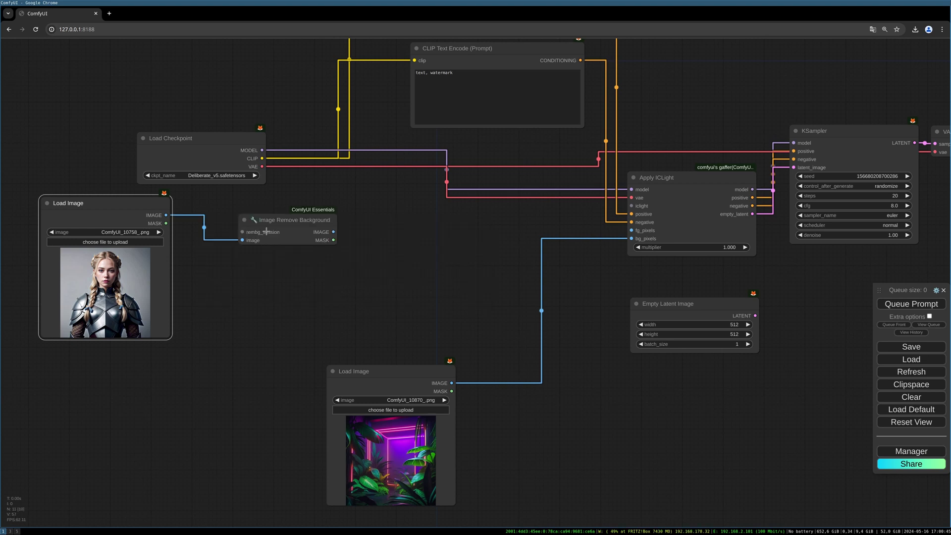
pyautogui.moveTo(295, 222); pyautogui.dragTo(332, 217)
pyautogui.moveTo(131, 246); pyautogui.dragTo(148, 312)
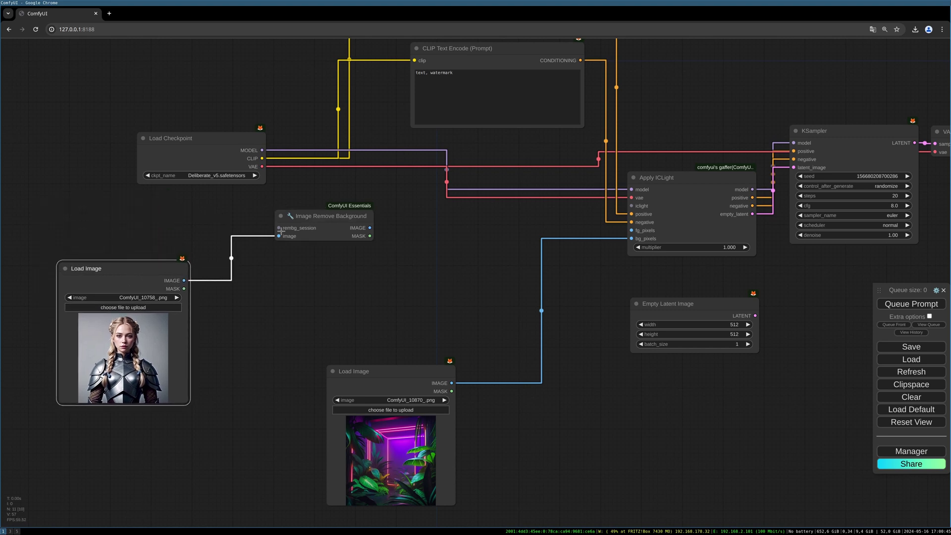
pyautogui.moveTo(279, 228); pyautogui.dragTo(168, 208)
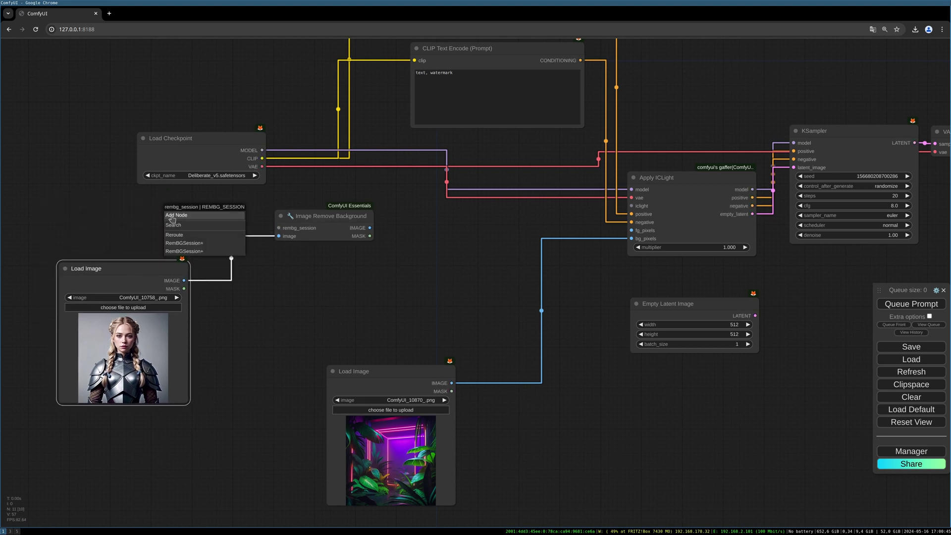
# Attach a RemBG Session node (u2net general purpose, CPU) to rembg_session and tidy the nodes.
pyautogui.click(199, 243)
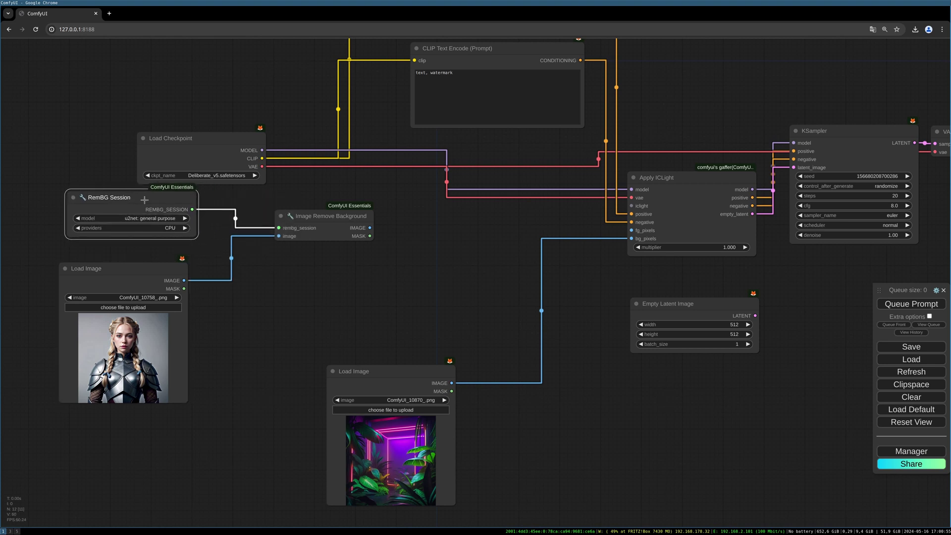
pyautogui.moveTo(144, 199); pyautogui.dragTo(145, 205)
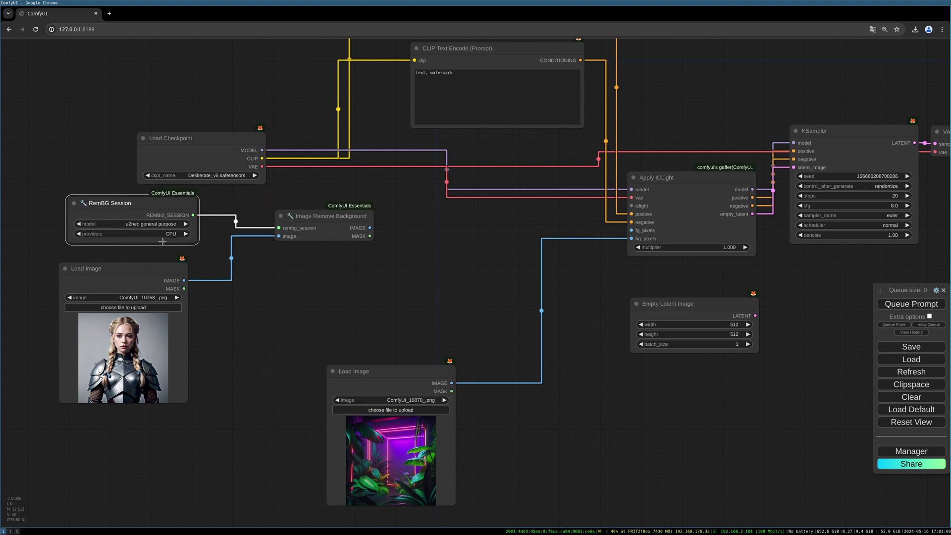
pyautogui.moveTo(171, 269); pyautogui.dragTo(180, 266)
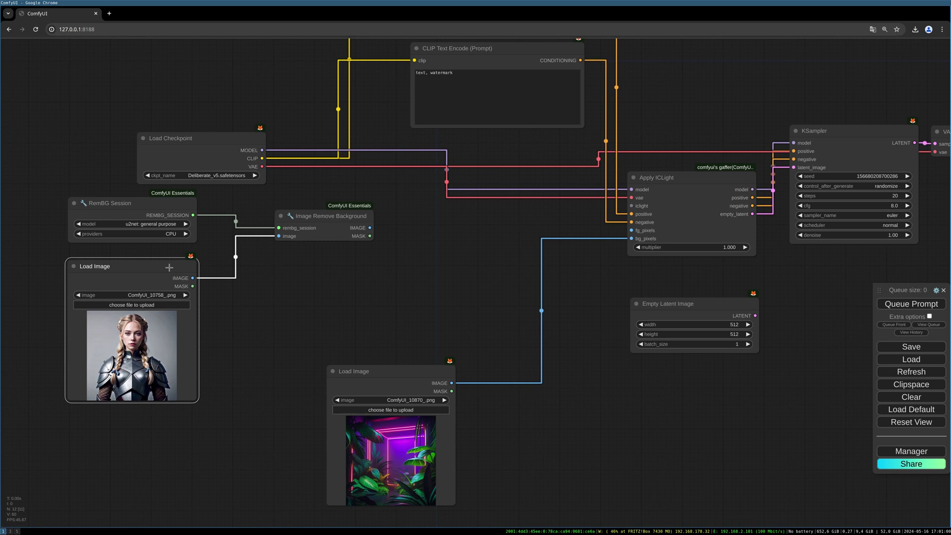
pyautogui.click(193, 229)
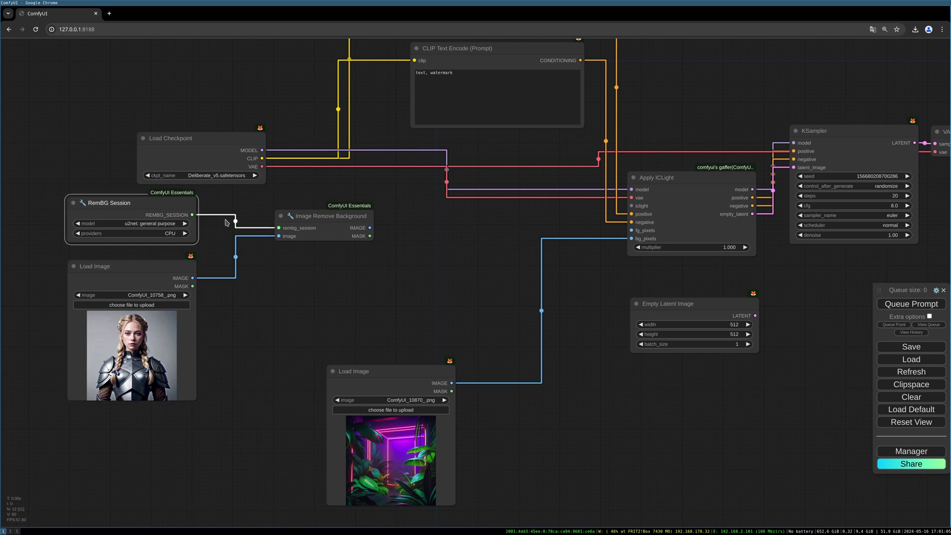
pyautogui.click(430, 233)
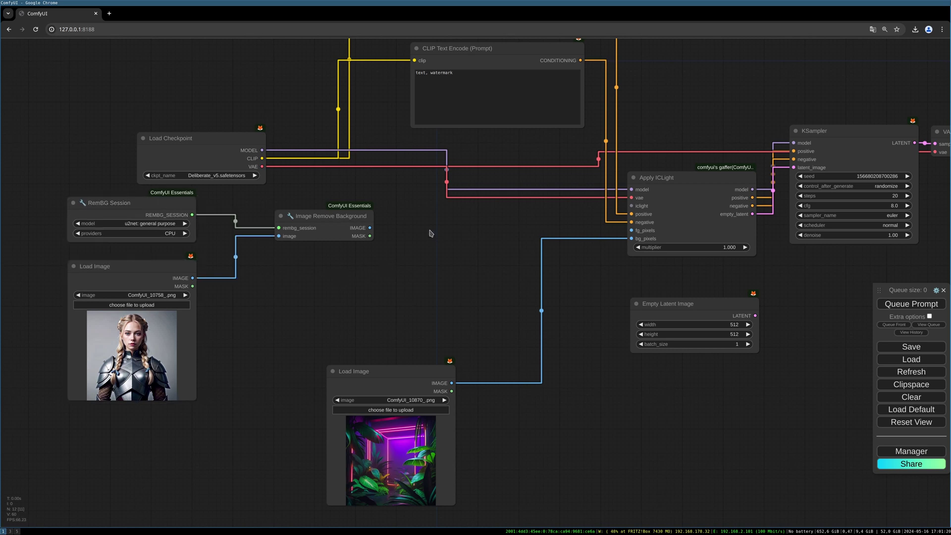
# Add a Gray Scaler node via 'gray' and feed it the background-removed image and mask.
pyautogui.doubleClick(430, 233)
pyautogui.write('gray')
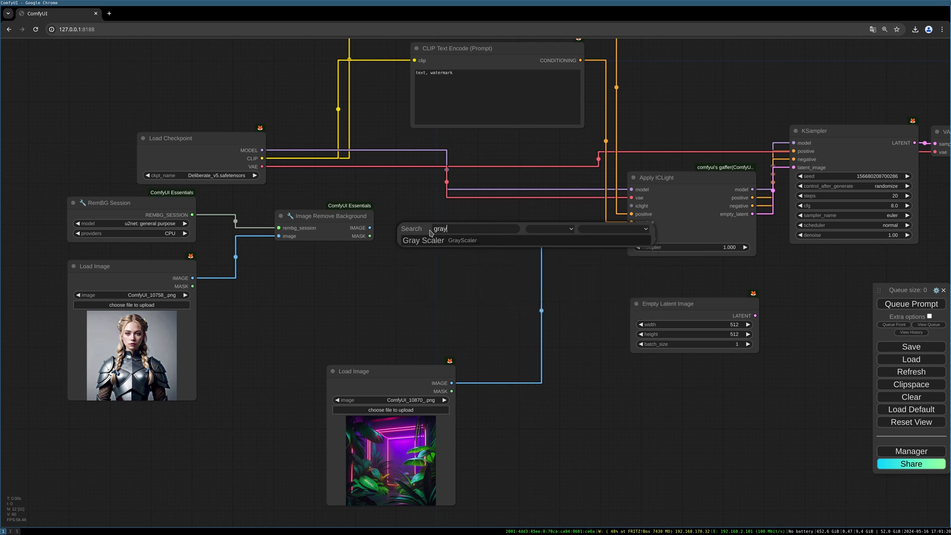
pyautogui.press('Return')
pyautogui.moveTo(430, 234); pyautogui.dragTo(413, 226)
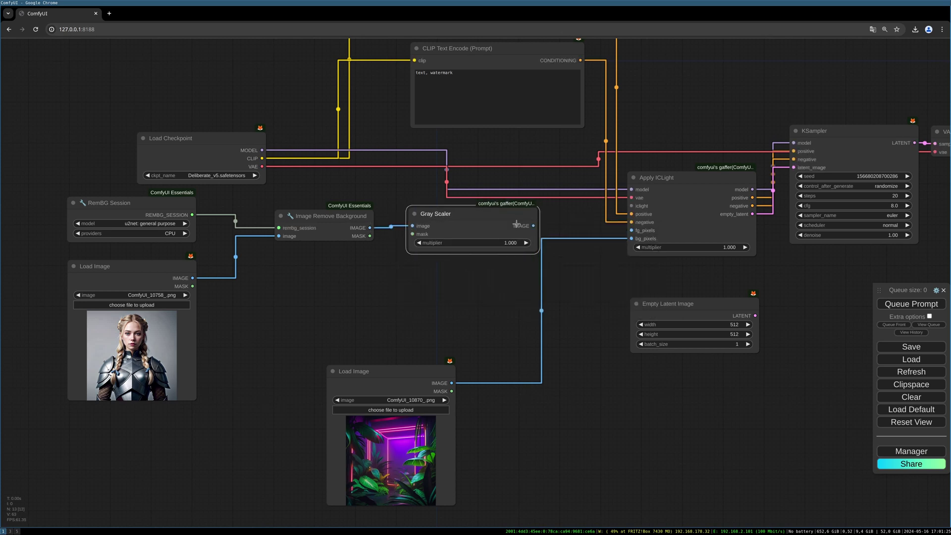
pyautogui.moveTo(516, 223); pyautogui.dragTo(535, 229)
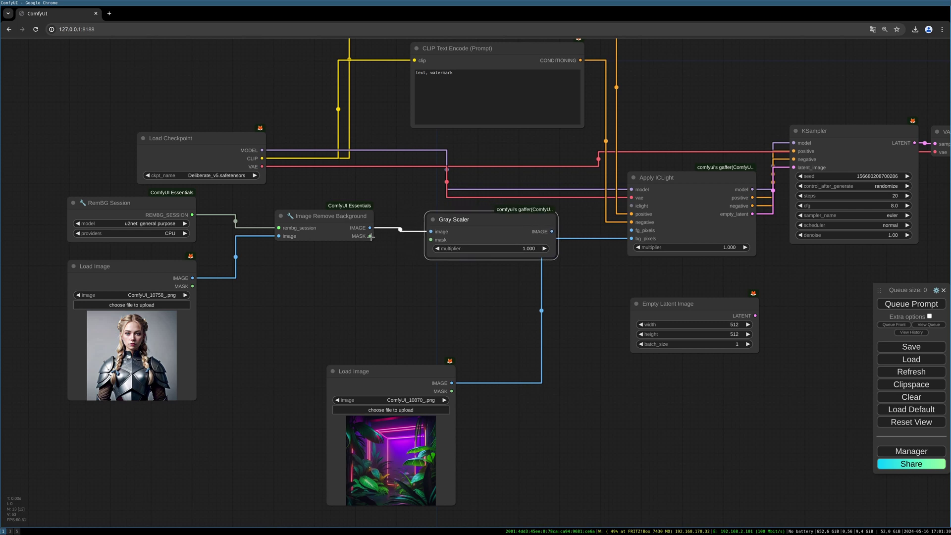
pyautogui.moveTo(370, 237); pyautogui.dragTo(431, 239)
pyautogui.moveTo(341, 226); pyautogui.dragTo(319, 228)
pyautogui.moveTo(468, 219); pyautogui.dragTo(482, 260)
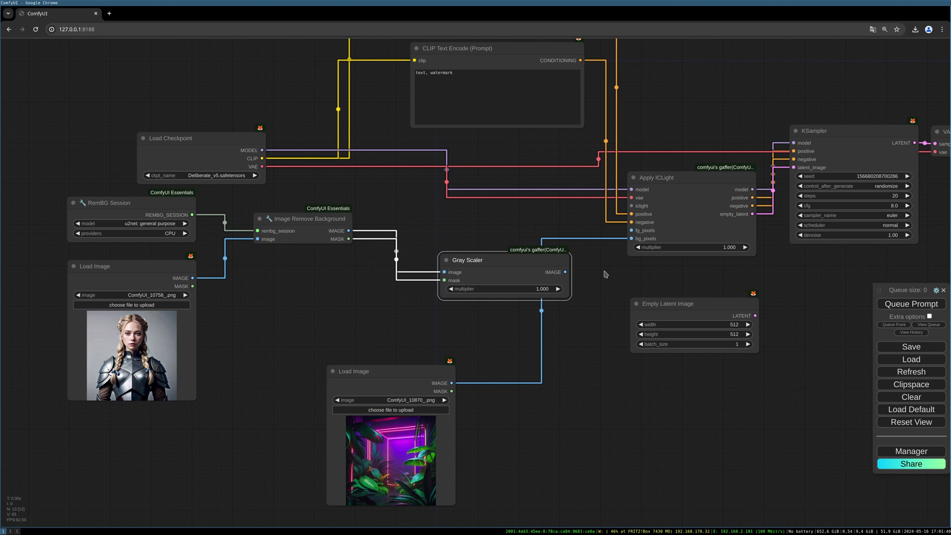
# Send Gray Scaler's output to Apply ICLight's fg_pixels and a new Preview Image node.
pyautogui.moveTo(566, 271); pyautogui.dragTo(631, 238)
pyautogui.moveTo(567, 284)
pyautogui.mouseDown()
pyautogui.moveTo(549, 252)
pyautogui.moveTo(577, 300)
pyautogui.mouseUp()
pyautogui.click(600, 356)
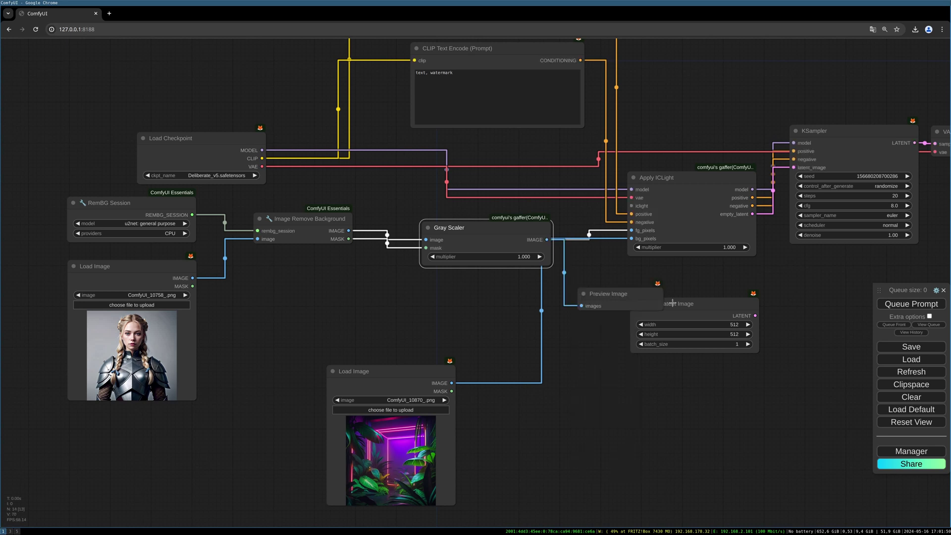
pyautogui.moveTo(708, 303); pyautogui.dragTo(735, 346)
pyautogui.moveTo(627, 297); pyautogui.dragTo(625, 288)
pyautogui.moveTo(721, 316); pyautogui.dragTo(655, 307)
# Delete Empty Latent Image and reposition the Load Image, Gray Scaler and Image Remove Background nodes.
pyautogui.click(648, 342)
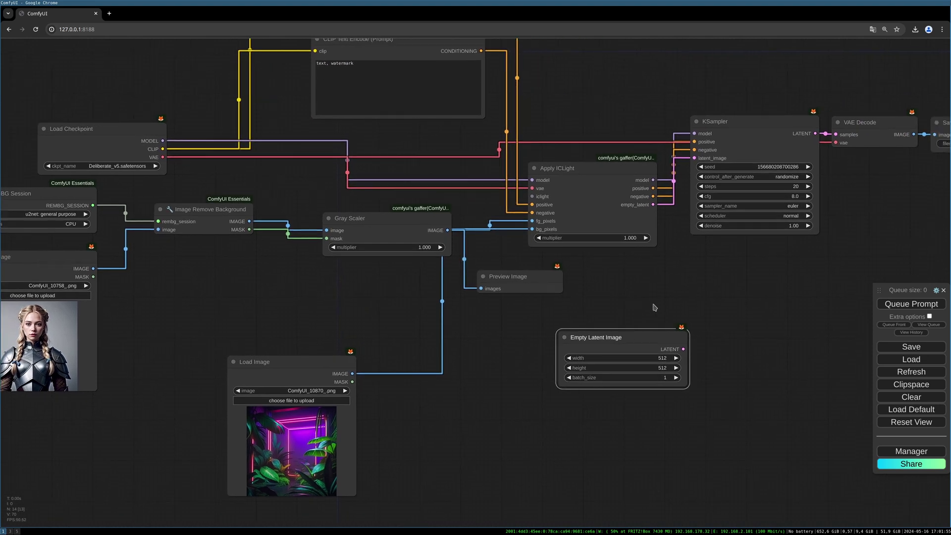
pyautogui.press('Delete')
pyautogui.moveTo(367, 296); pyautogui.dragTo(579, 298)
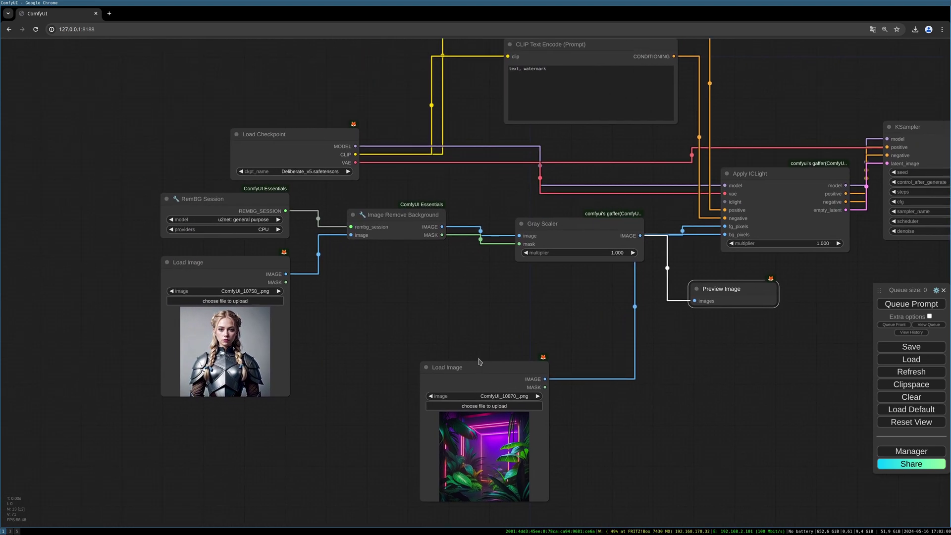
pyautogui.moveTo(498, 394); pyautogui.dragTo(510, 448)
pyautogui.moveTo(410, 218); pyautogui.dragTo(384, 219)
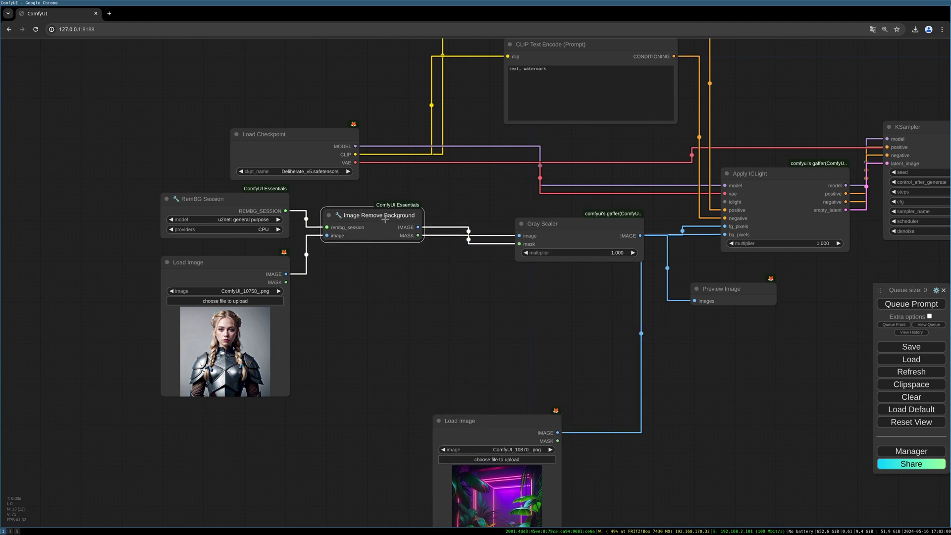
pyautogui.moveTo(555, 224); pyautogui.dragTo(591, 233)
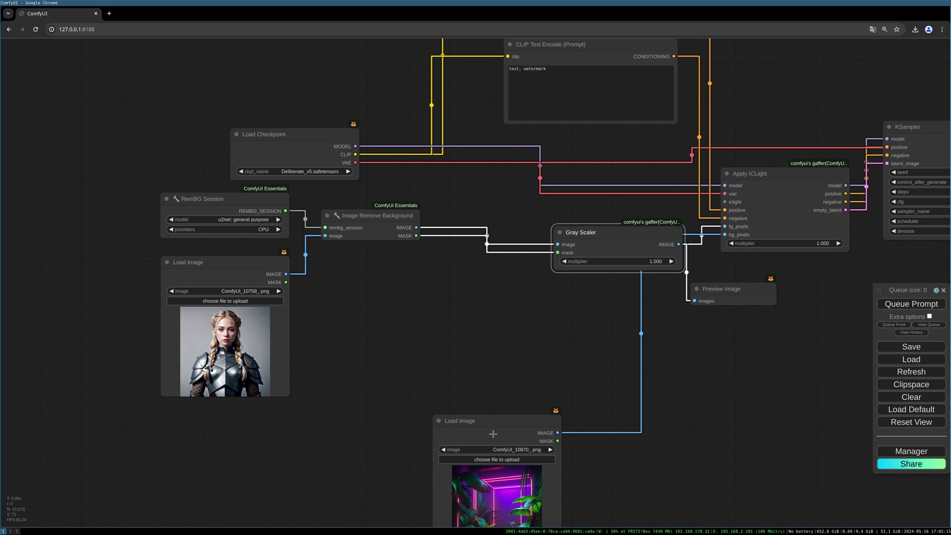
pyautogui.moveTo(506, 379); pyautogui.dragTo(489, 344)
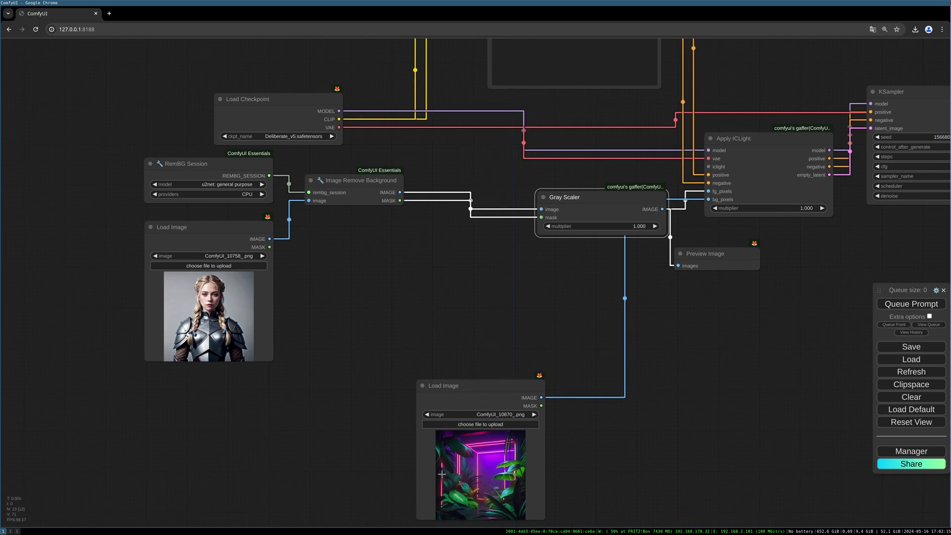
pyautogui.moveTo(448, 320); pyautogui.dragTo(453, 334)
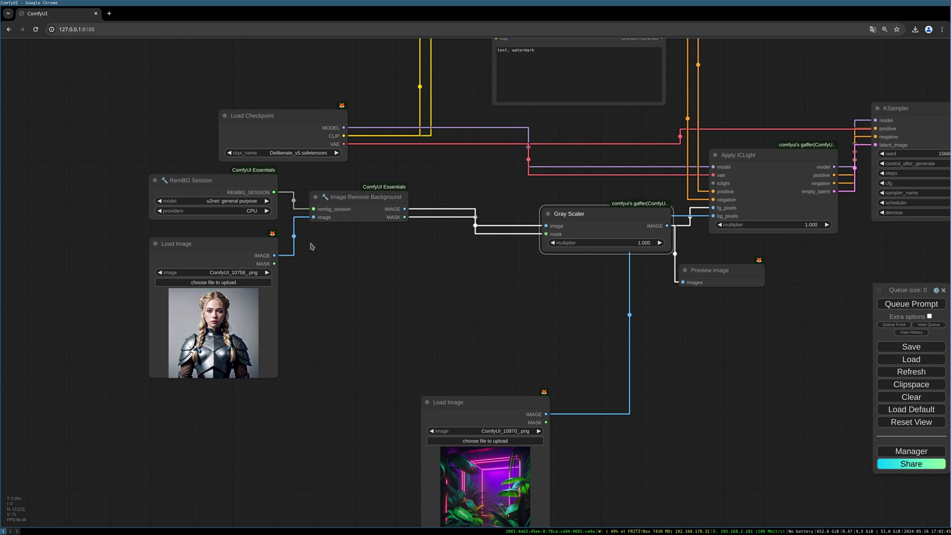
pyautogui.moveTo(373, 202); pyautogui.dragTo(440, 287)
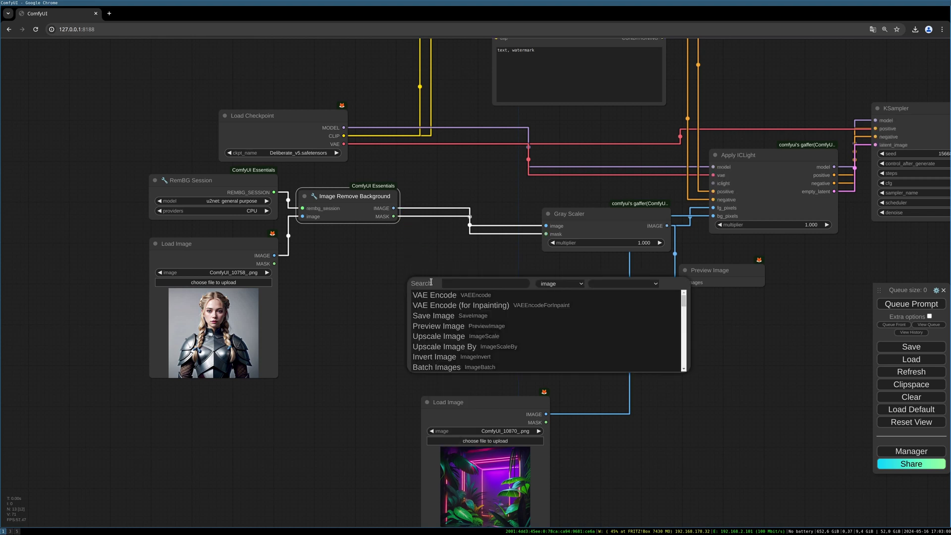
# Add Image Filter Adjustments via 'image filt' and feed its output into Gray Scaler's image input.
pyautogui.write('image filter')
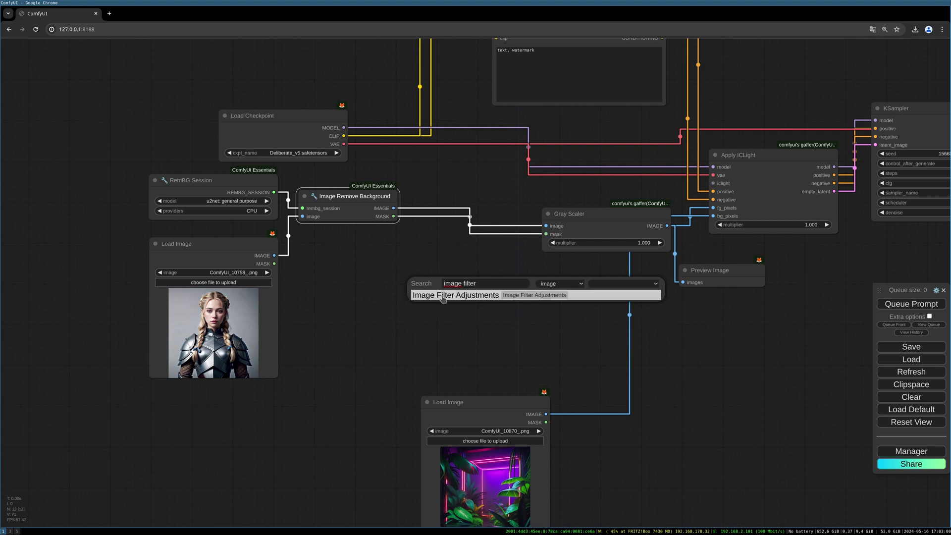
pyautogui.click(443, 297)
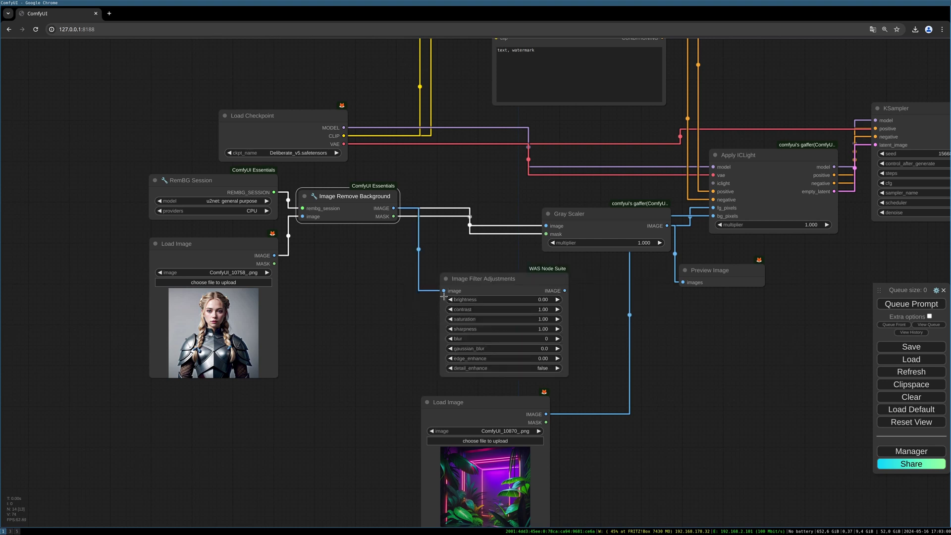
pyautogui.moveTo(532, 289); pyautogui.dragTo(546, 226)
pyautogui.moveTo(489, 294); pyautogui.dragTo(486, 284)
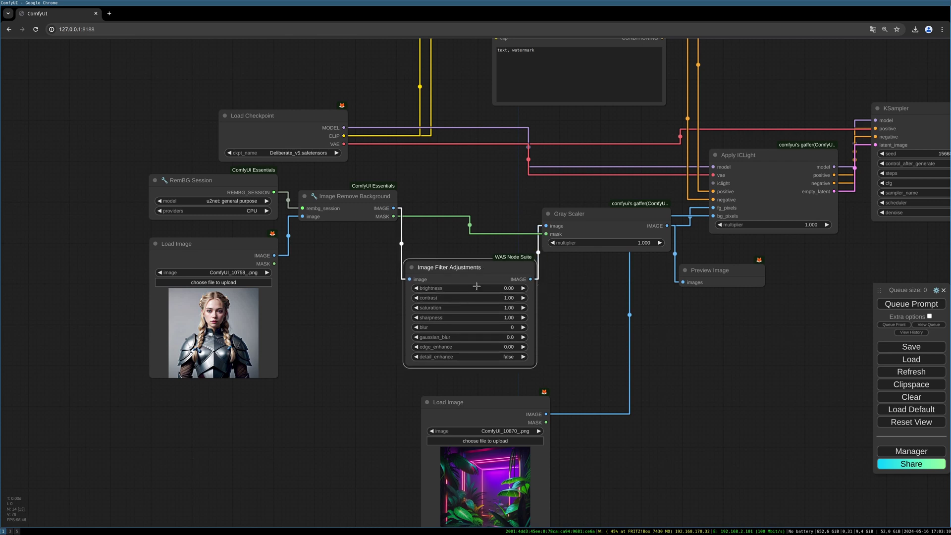
pyautogui.moveTo(356, 203); pyautogui.dragTo(352, 203)
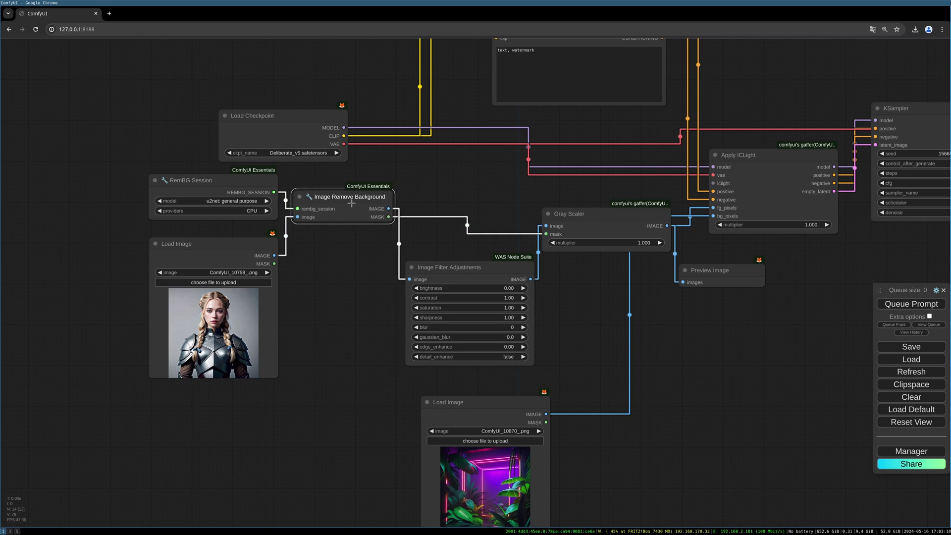
pyautogui.click(720, 270)
pyautogui.moveTo(638, 372); pyautogui.dragTo(591, 344)
pyautogui.moveTo(688, 316); pyautogui.dragTo(675, 455)
# Realign the positive and negative CLIP Text Encode nodes and move Load Checkpoint up and left.
pyautogui.moveTo(658, 149); pyautogui.dragTo(679, 212)
pyautogui.click(566, 202)
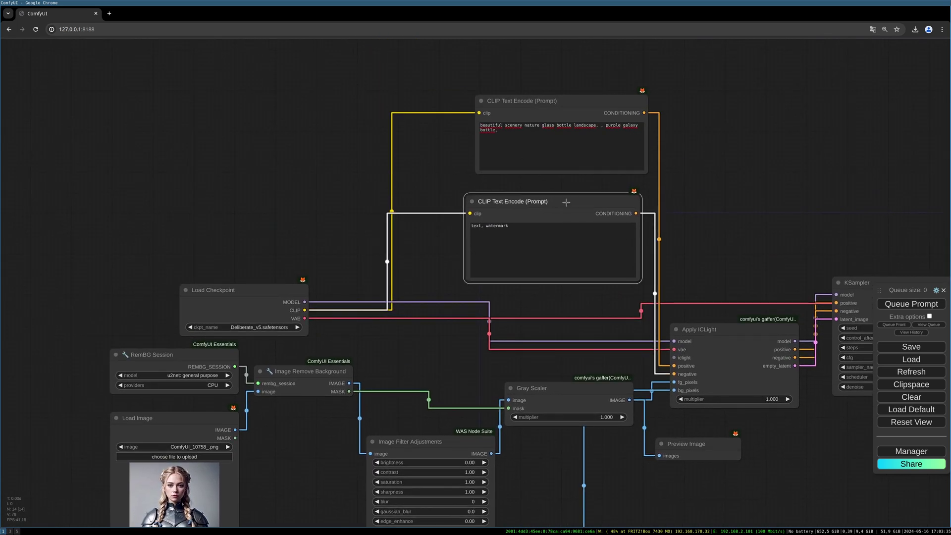
pyautogui.moveTo(578, 99); pyautogui.dragTo(571, 103)
pyautogui.moveTo(570, 207); pyautogui.dragTo(571, 198)
pyautogui.moveTo(728, 220); pyautogui.dragTo(819, 175)
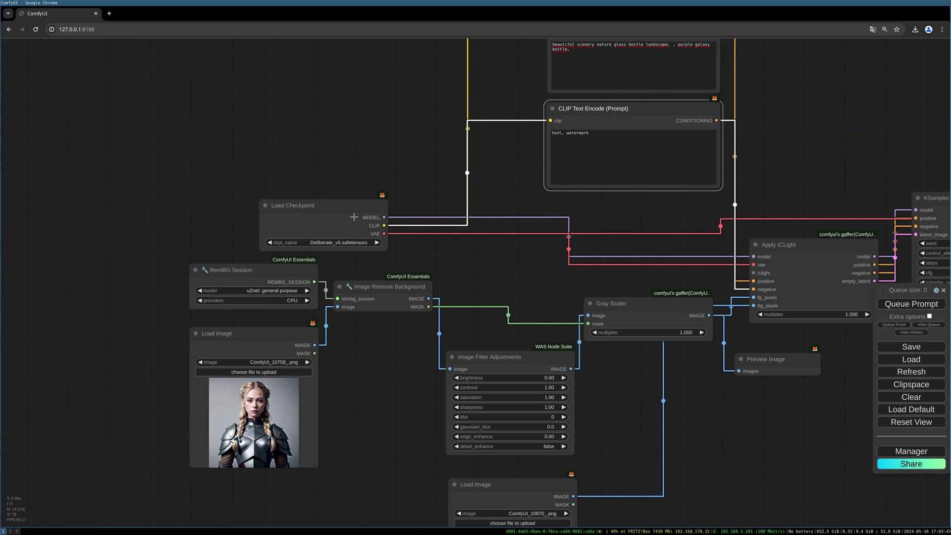
pyautogui.moveTo(354, 217); pyautogui.dragTo(289, 187)
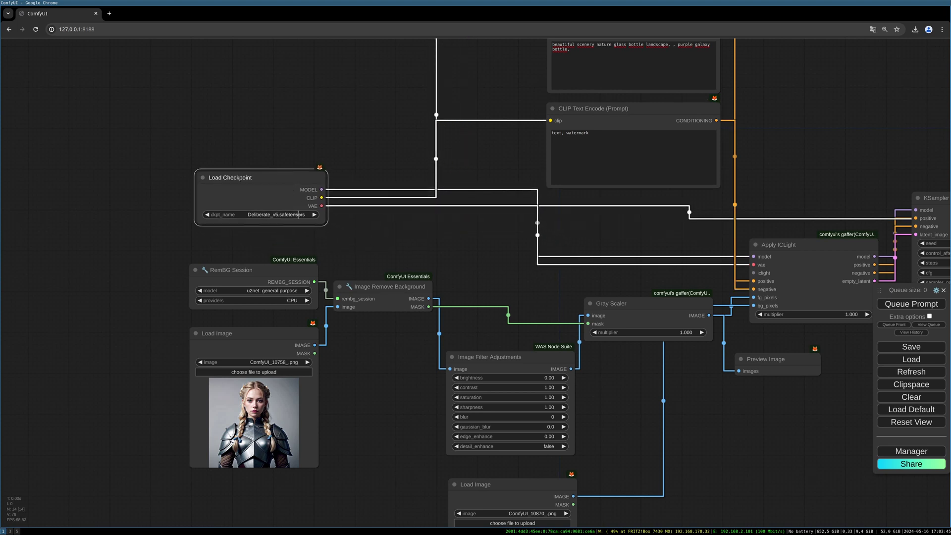
# Pan across the graph to the KSampler, VAE Decode and Save Image nodes.
pyautogui.moveTo(840, 396); pyautogui.dragTo(704, 343)
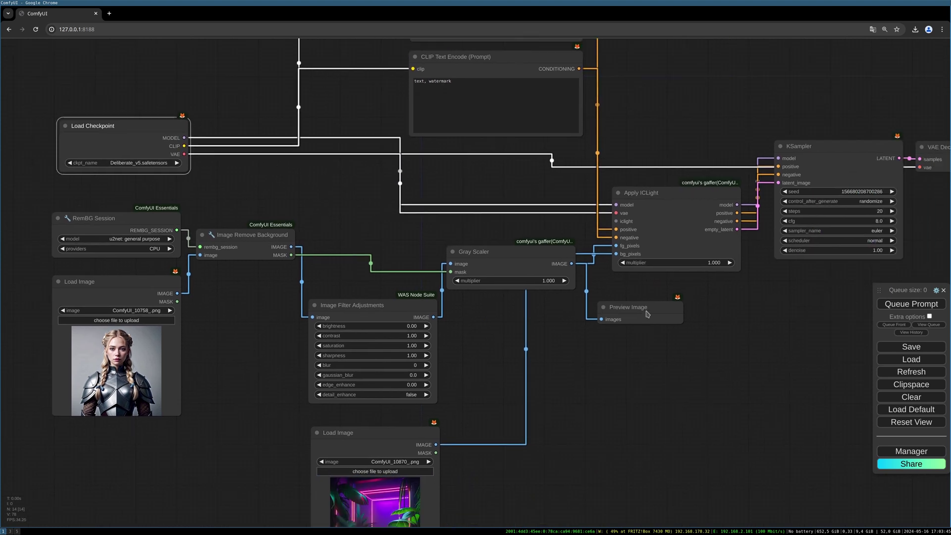
pyautogui.moveTo(646, 313); pyautogui.dragTo(514, 246)
pyautogui.moveTo(793, 268); pyautogui.dragTo(660, 331)
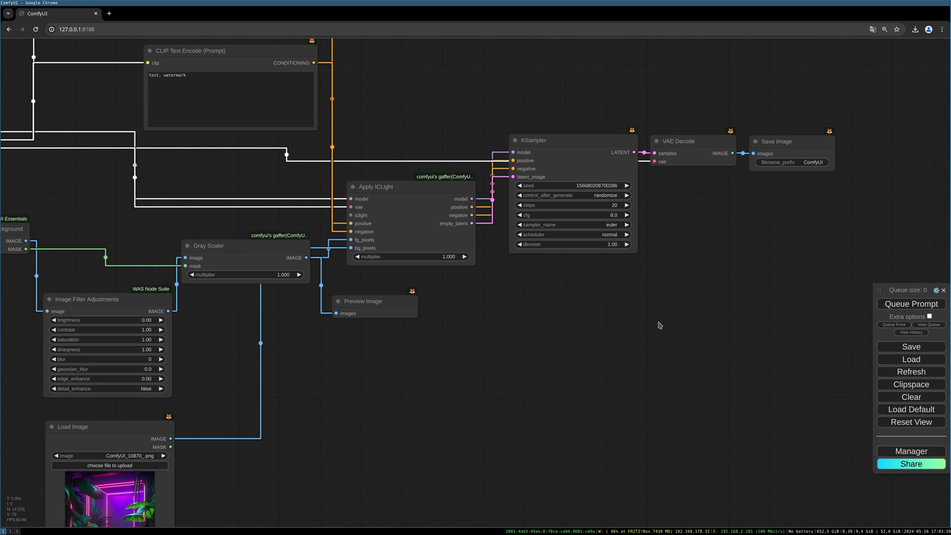
# Queue the workflow and pan back to check the preview result.
pyautogui.moveTo(573, 360); pyautogui.dragTo(646, 279)
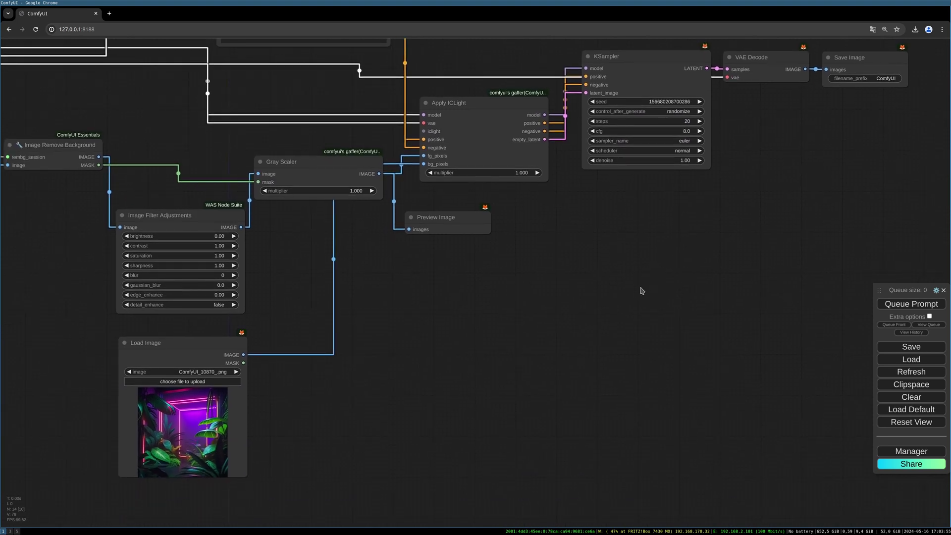
pyautogui.click(911, 303)
pyautogui.moveTo(736, 320); pyautogui.dragTo(638, 330)
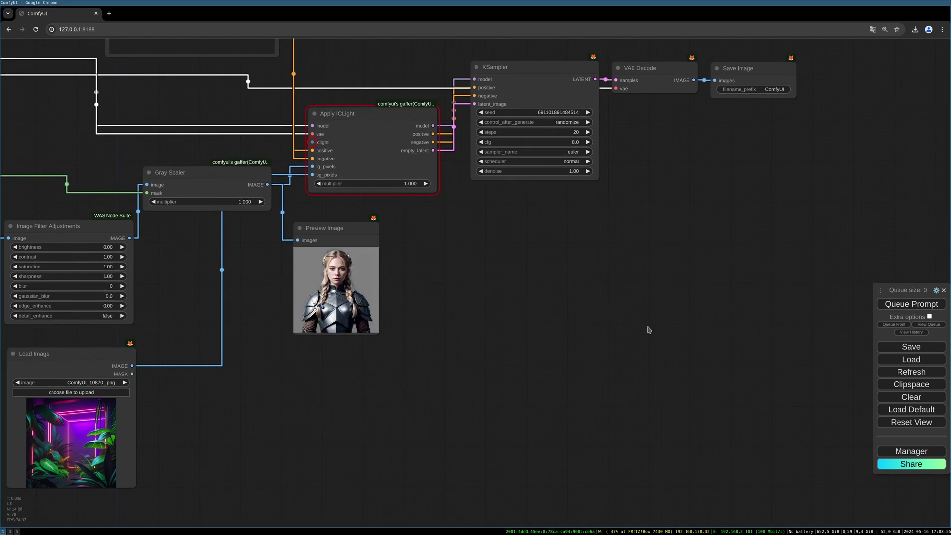
pyautogui.moveTo(444, 297); pyautogui.dragTo(633, 323)
# Connect a new Load ICLight Model node (iclight_sd15_fbc.safetensors) to Apply ICLight's iclight input and position it.
pyautogui.moveTo(501, 168); pyautogui.dragTo(377, 173)
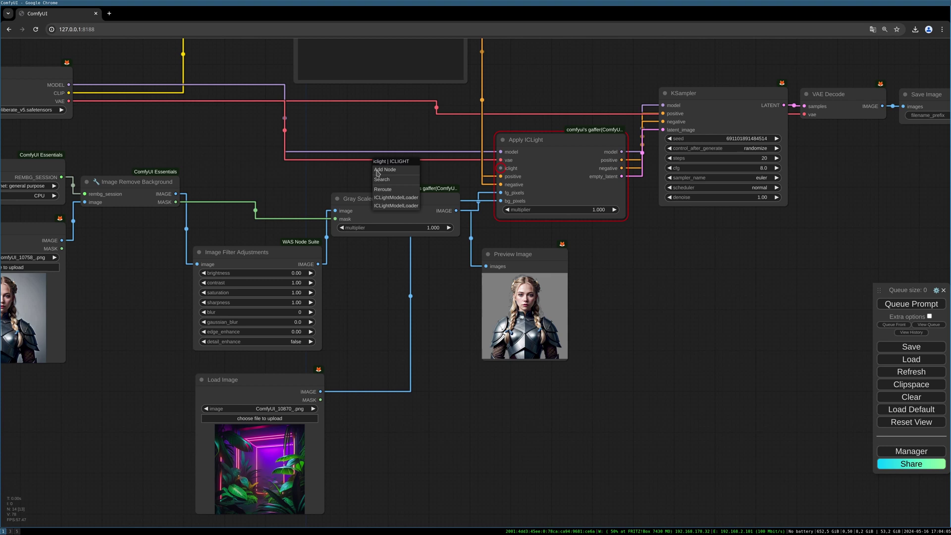
pyautogui.click(396, 198)
pyautogui.moveTo(406, 154); pyautogui.dragTo(347, 125)
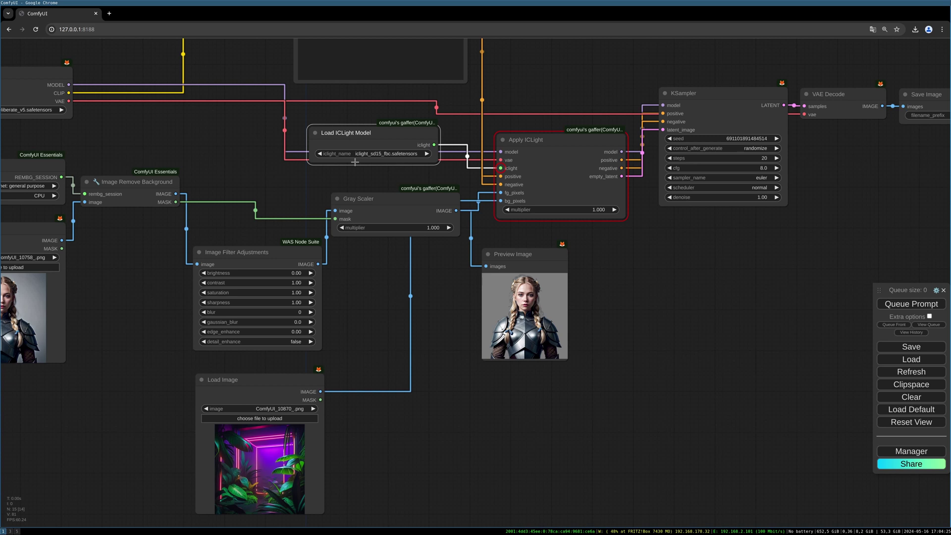
pyautogui.click(379, 198)
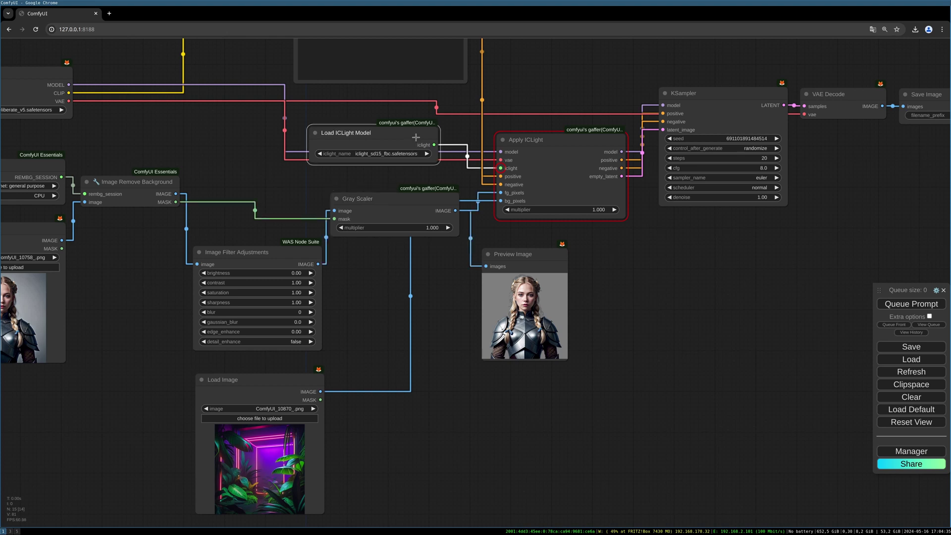
pyautogui.moveTo(346, 133); pyautogui.dragTo(362, 135)
# Re-run the workflow and enlarge the Save Image node's output preview.
pyautogui.click(924, 304)
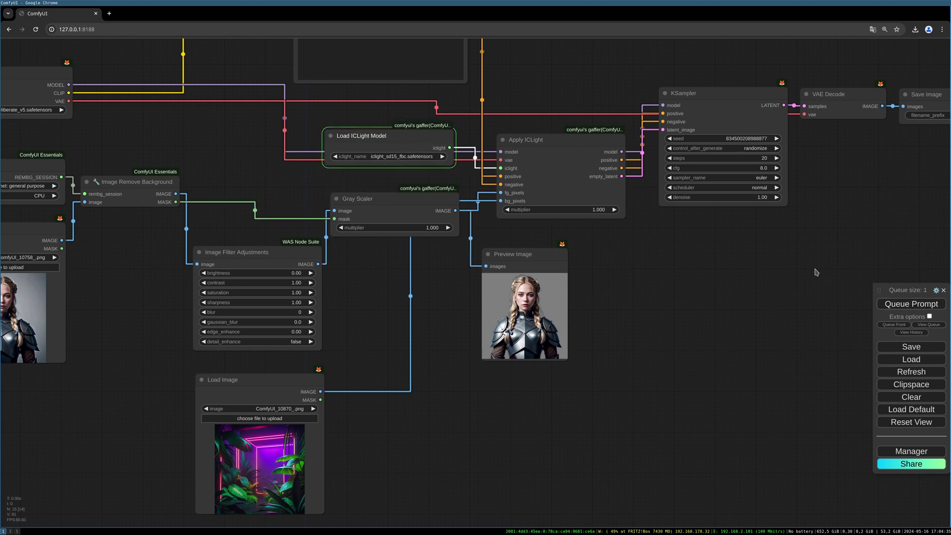
pyautogui.moveTo(638, 272); pyautogui.dragTo(352, 270)
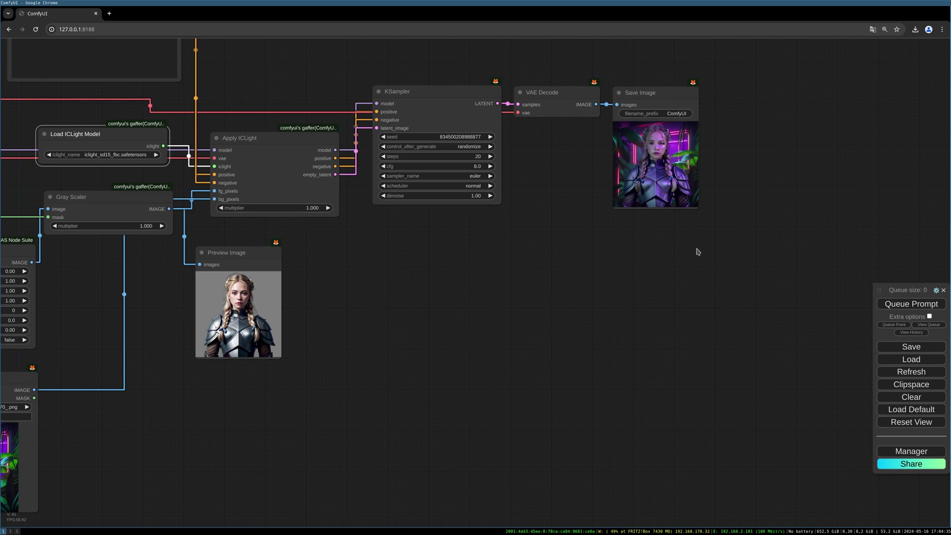
pyautogui.moveTo(697, 205); pyautogui.dragTo(798, 362)
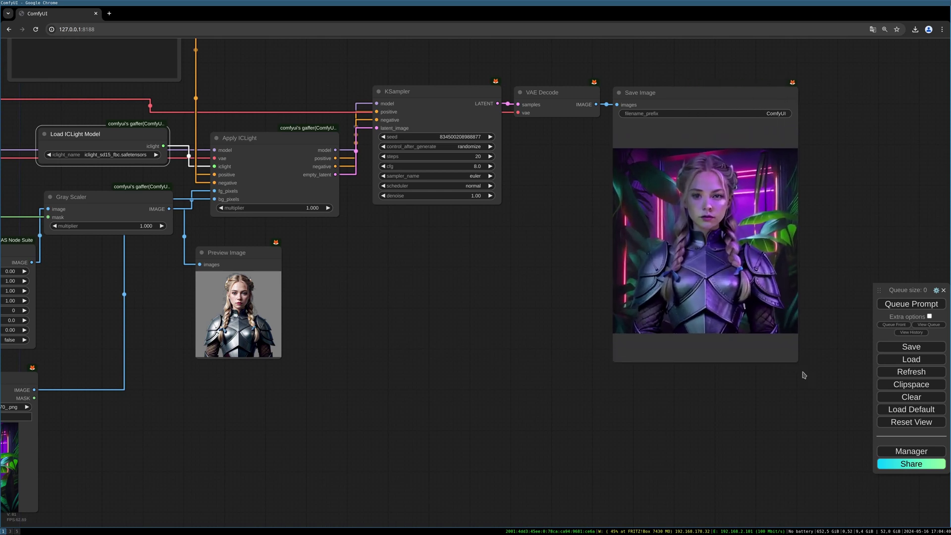
pyautogui.click(553, 398)
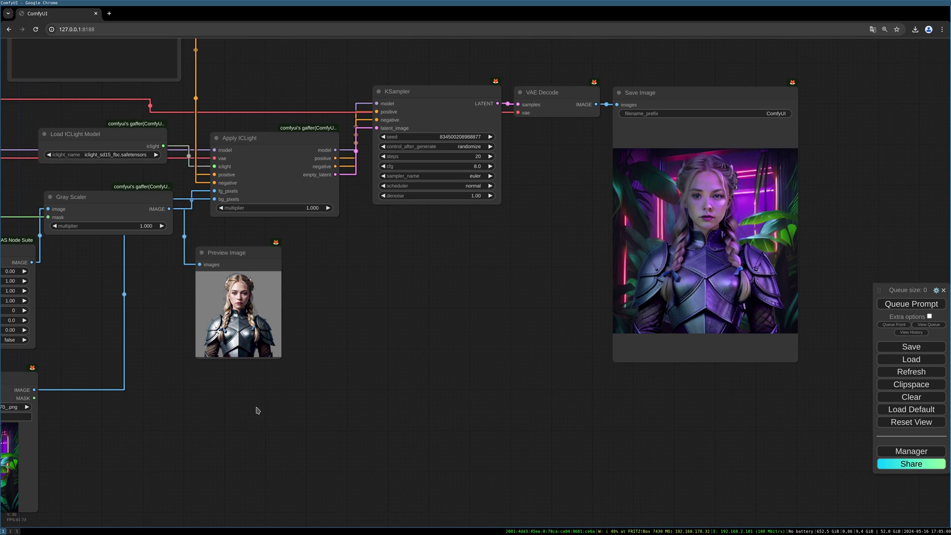
# Switch the background to the mountain lake image ComfyUI_10889_.png and render the portrait.
pyautogui.moveTo(224, 414); pyautogui.dragTo(552, 293)
pyautogui.click(356, 289)
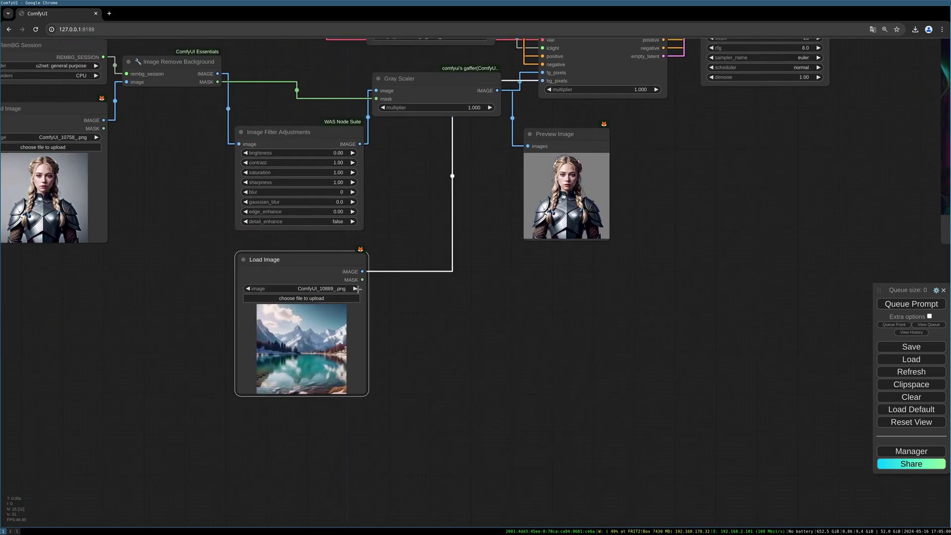
pyautogui.moveTo(701, 282); pyautogui.dragTo(247, 366)
pyautogui.click(907, 303)
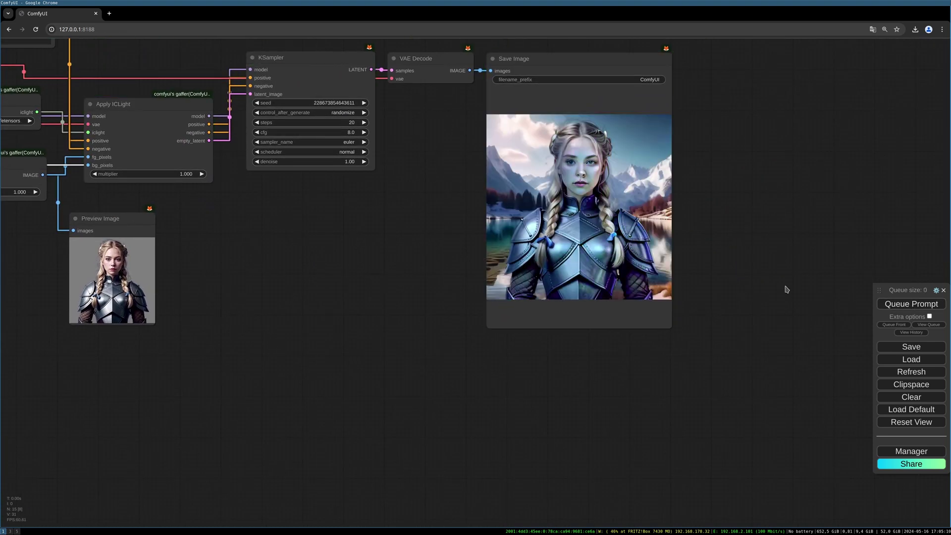
pyautogui.moveTo(415, 238); pyautogui.dragTo(420, 265)
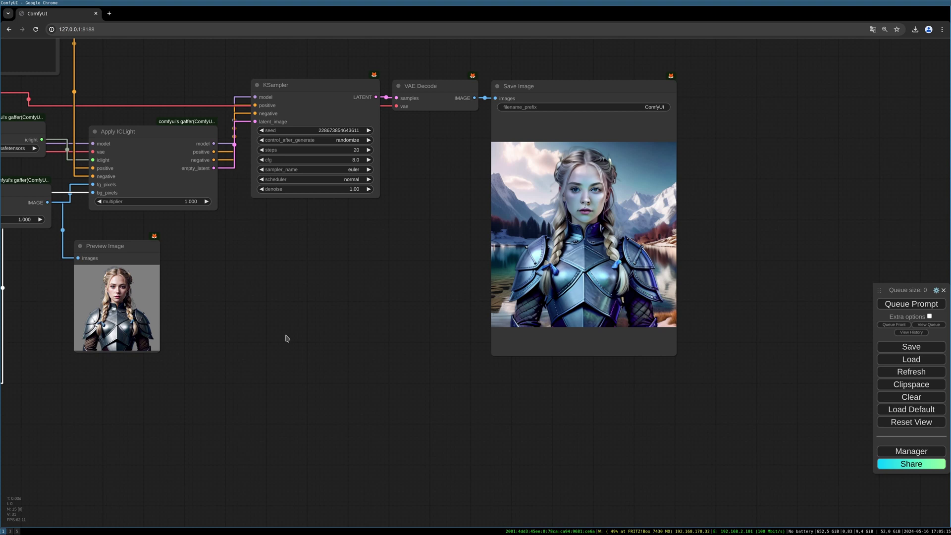
pyautogui.moveTo(249, 362); pyautogui.dragTo(324, 339)
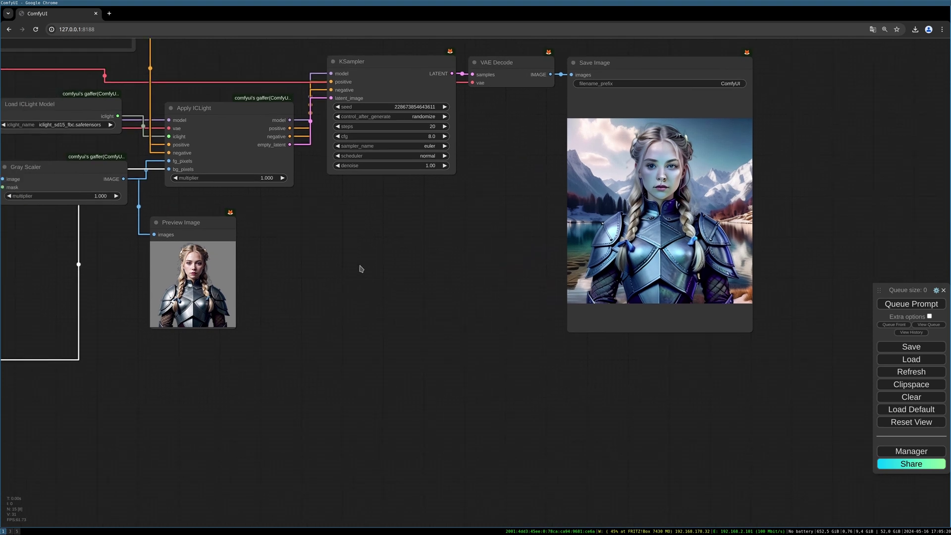
# Set the background to the baroque castle image ComfyUI_10929_.png and render the portrait.
pyautogui.moveTo(200, 366); pyautogui.dragTo(382, 303)
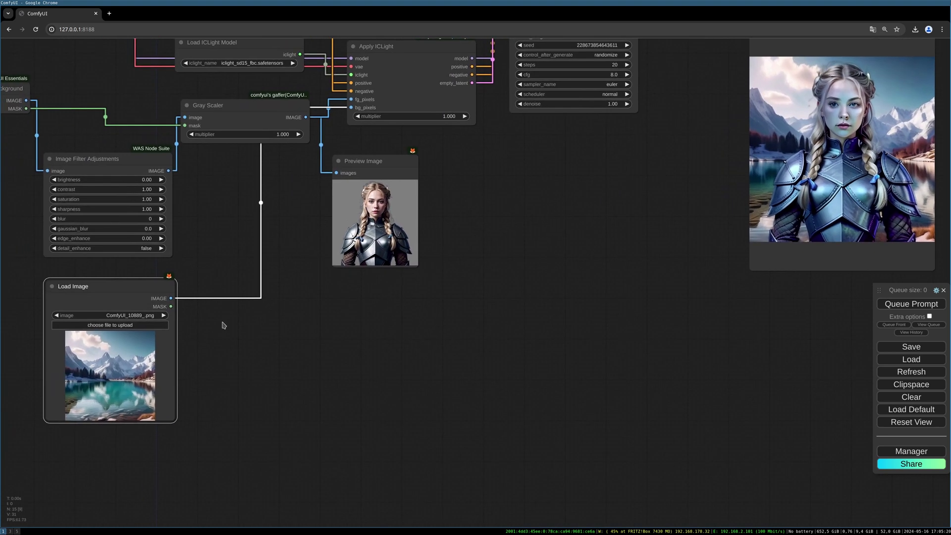
pyautogui.click(164, 315)
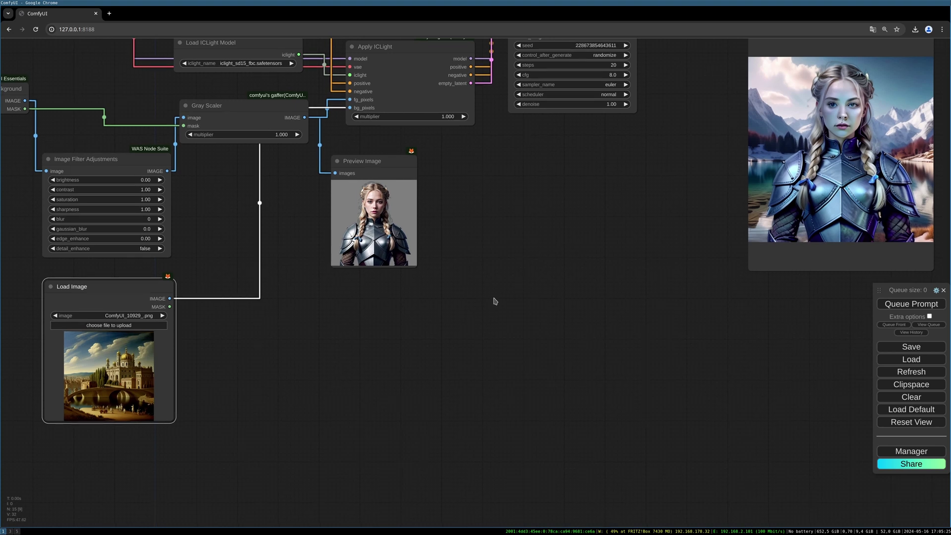
pyautogui.moveTo(495, 299); pyautogui.dragTo(251, 384)
pyautogui.click(896, 309)
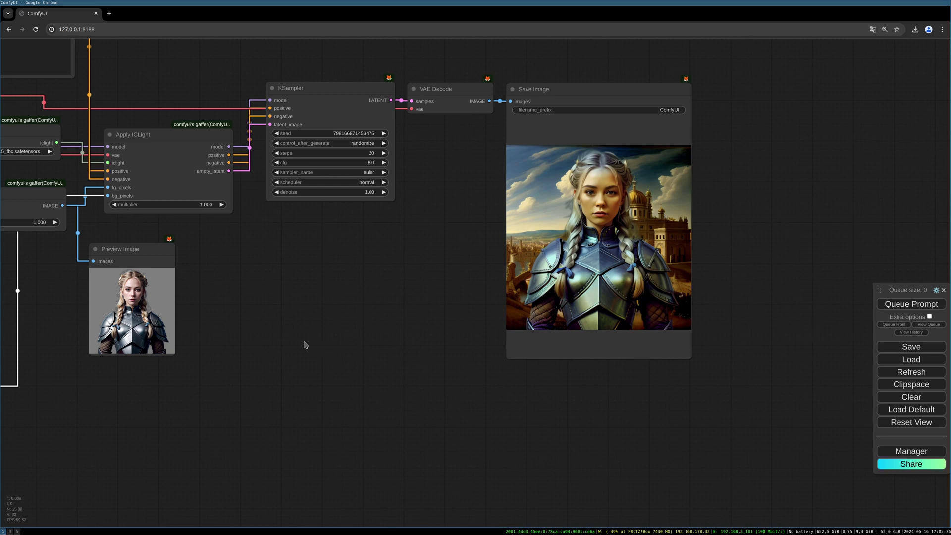
# Step back three images to the neon cyberpunk street backdrop and render the portrait again.
pyautogui.moveTo(305, 345); pyautogui.dragTo(518, 263)
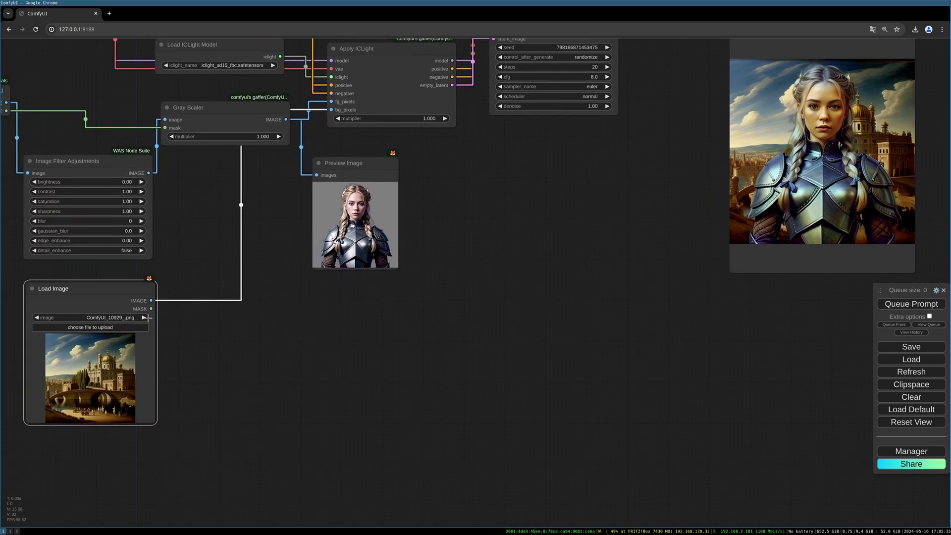
pyautogui.click(37, 317)
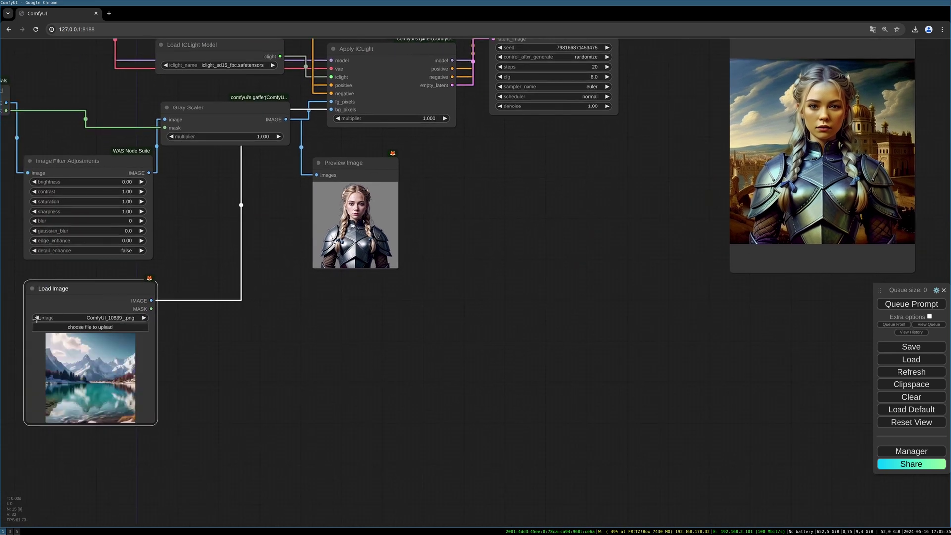
pyautogui.click(37, 317)
pyautogui.click(37, 317)
pyautogui.moveTo(658, 297); pyautogui.dragTo(402, 336)
pyautogui.click(908, 304)
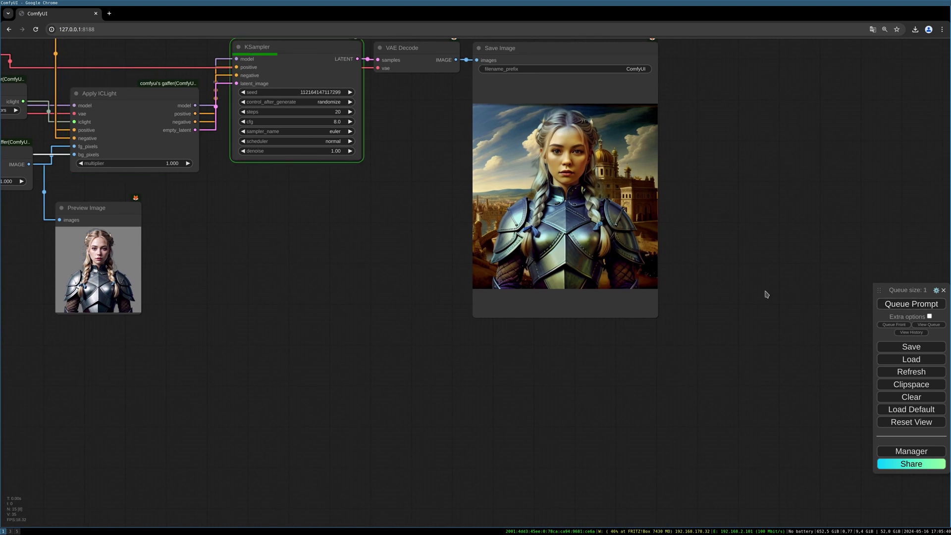
pyautogui.moveTo(735, 251); pyautogui.dragTo(725, 335)
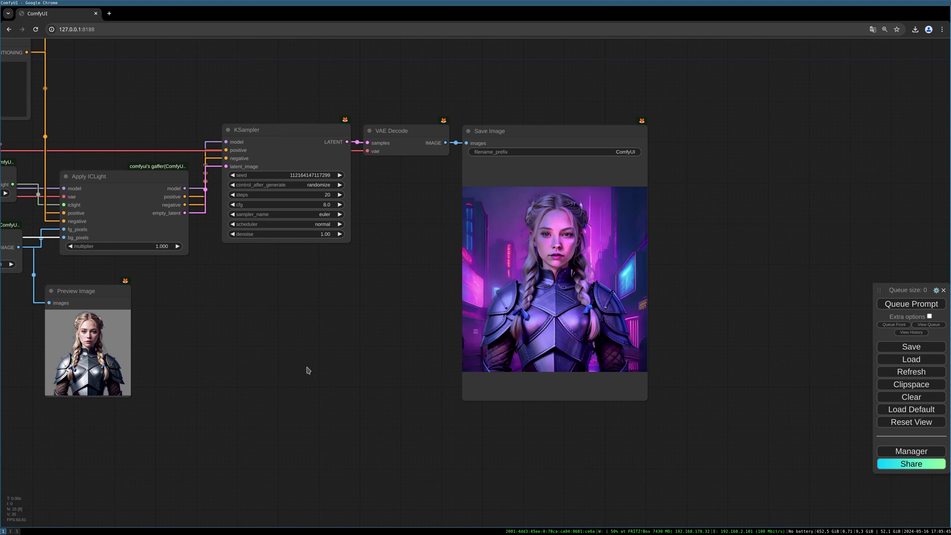
pyautogui.scroll(-5, 322, 362)
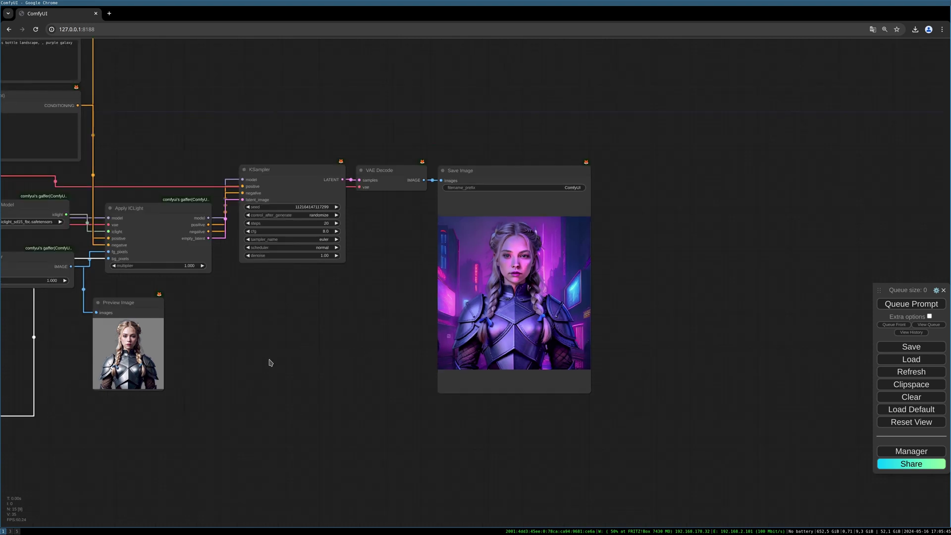
pyautogui.moveTo(269, 361); pyautogui.dragTo(433, 325)
pyautogui.scroll(2, 434, 325)
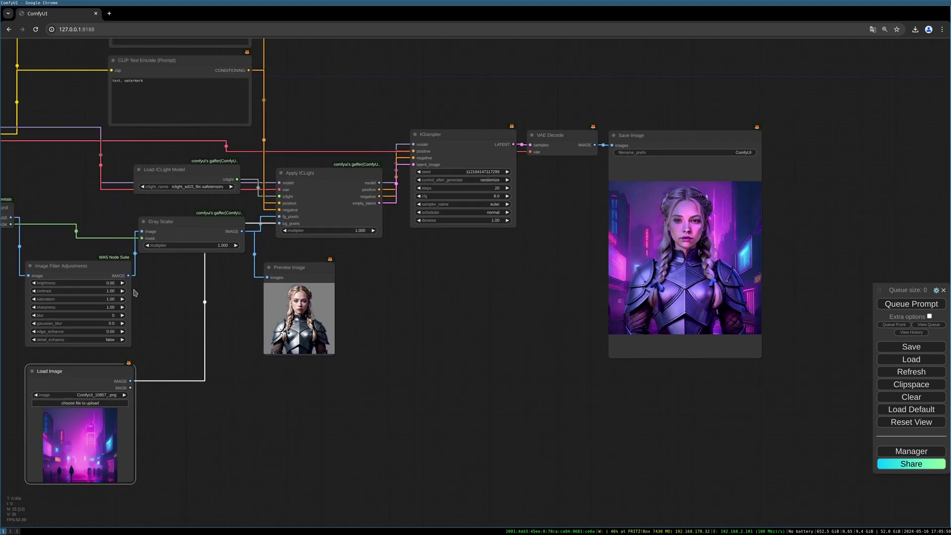
# Test subject brightness values from -0.10 downward, re-rendering each, and settle on -0.15.
pyautogui.click(34, 283)
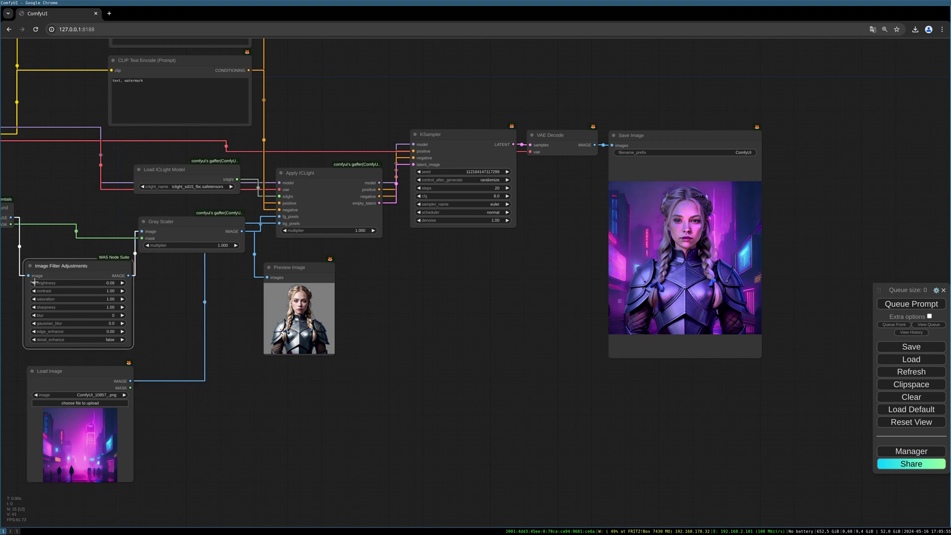
pyautogui.click(123, 283)
pyautogui.click(906, 304)
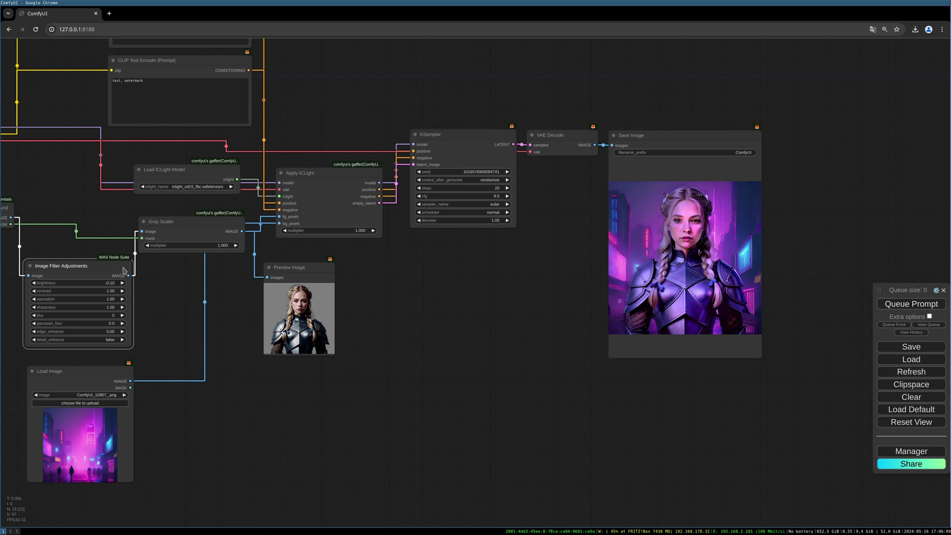
pyautogui.moveTo(88, 285); pyautogui.dragTo(72, 280)
pyautogui.click(909, 304)
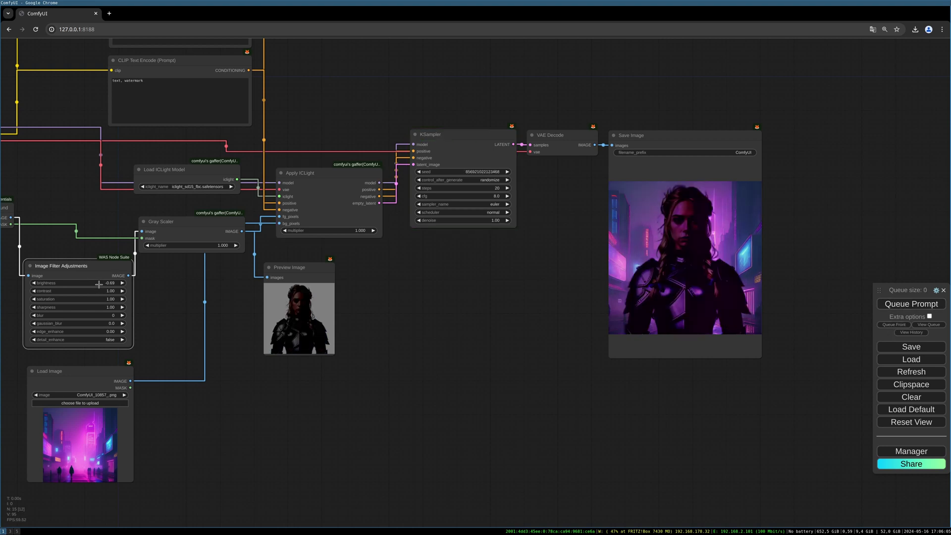
pyautogui.moveTo(99, 284); pyautogui.dragTo(111, 283)
pyautogui.click(926, 304)
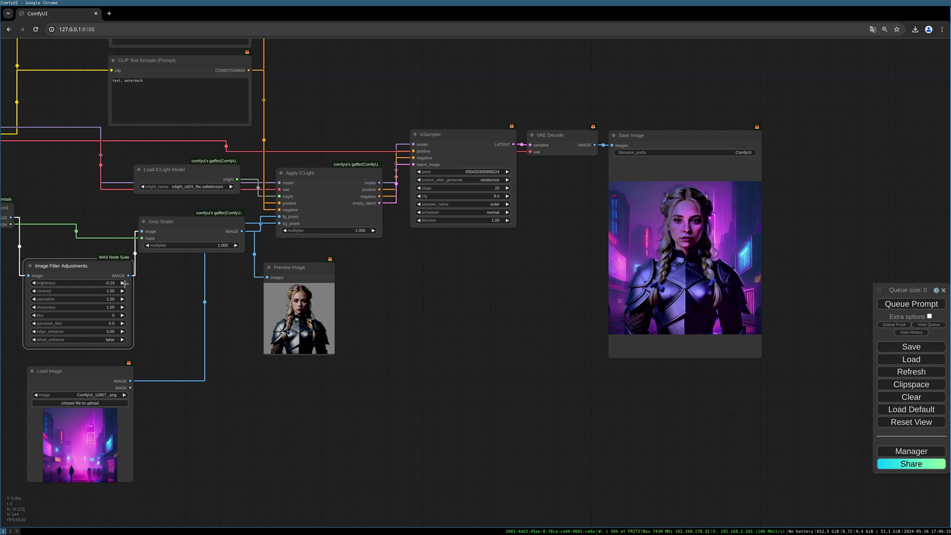
pyautogui.click(911, 304)
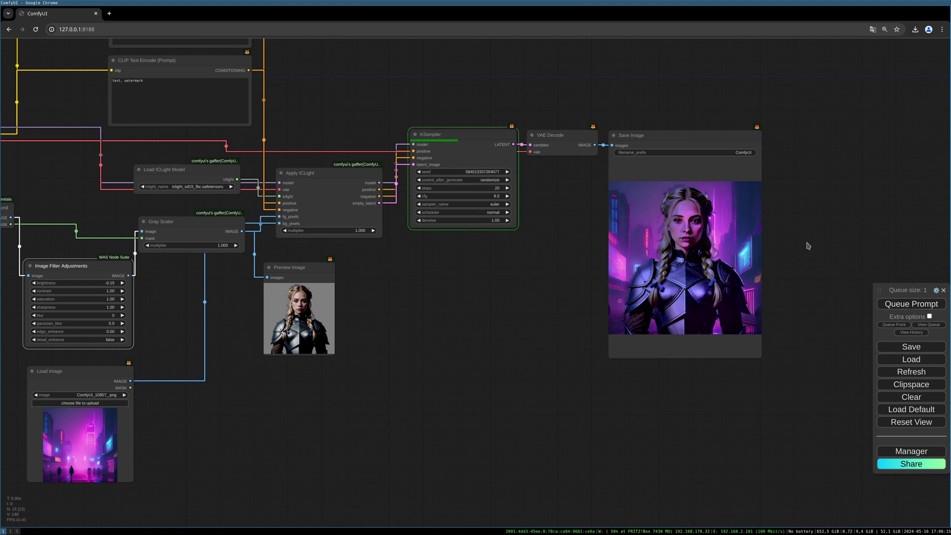
# Nudge the subject Preview Image node up and right and resize it much larger.
pyautogui.moveTo(807, 296); pyautogui.dragTo(781, 303)
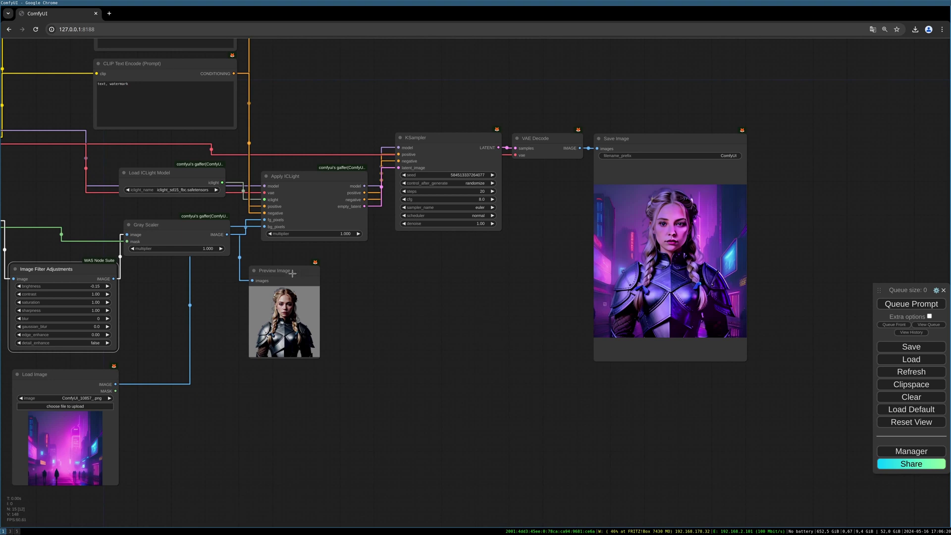
pyautogui.moveTo(292, 273); pyautogui.dragTo(298, 266)
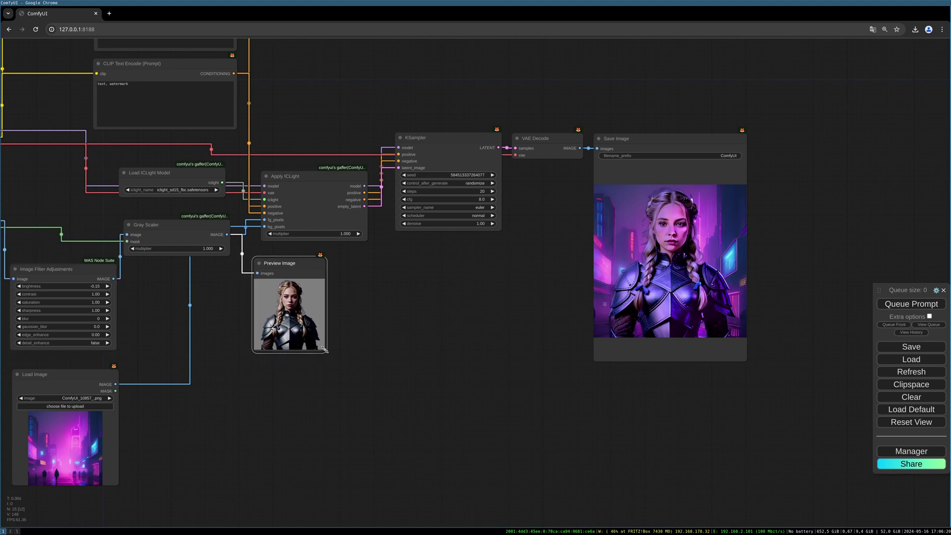
pyautogui.moveTo(325, 351); pyautogui.dragTo(389, 387)
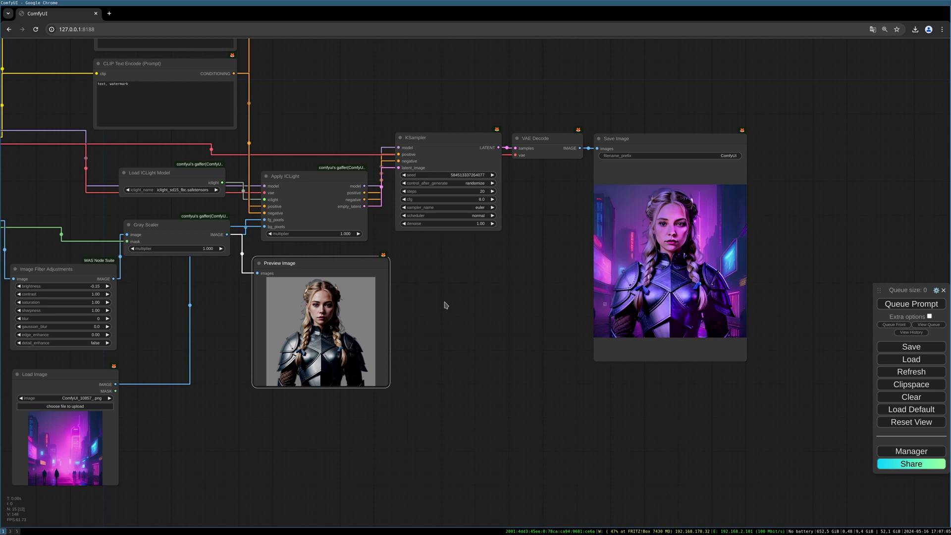
pyautogui.scroll(-2, 445, 304)
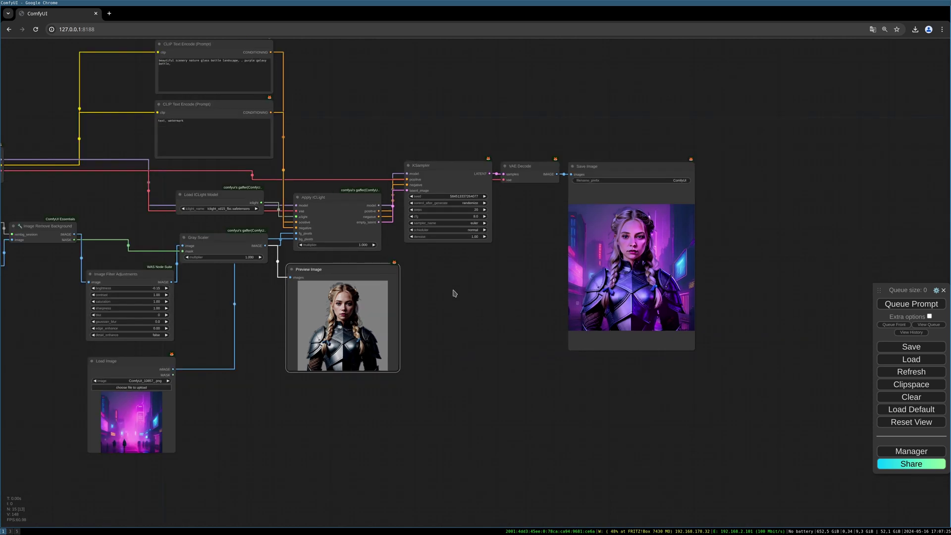